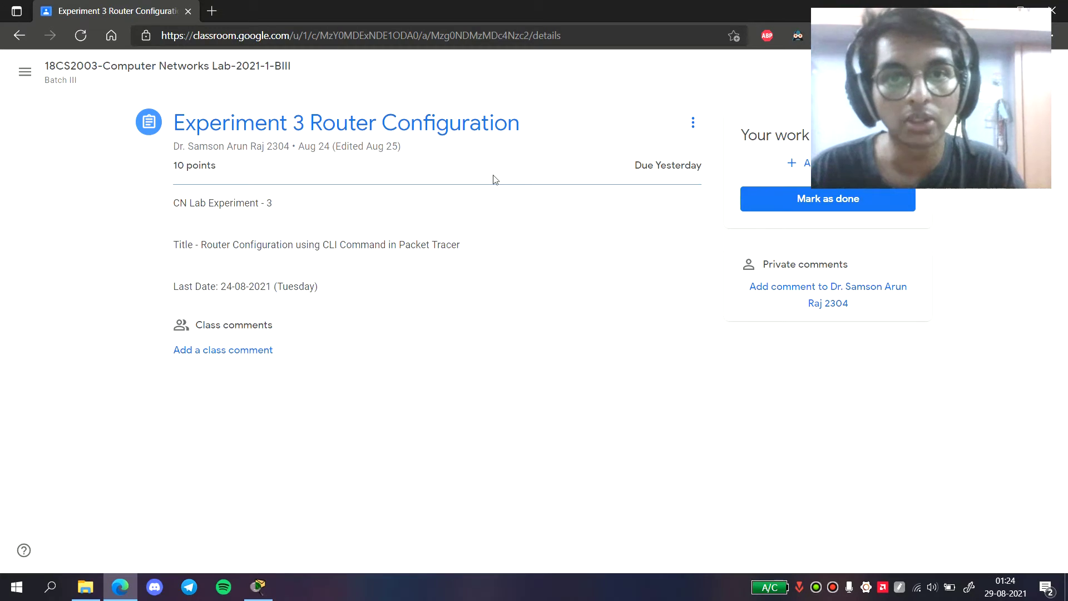
# Switch to Cisco Packet Tracer and place two 1841 routers in the logical workspace, the second up and to the right of the first
pyautogui.click(258, 585)
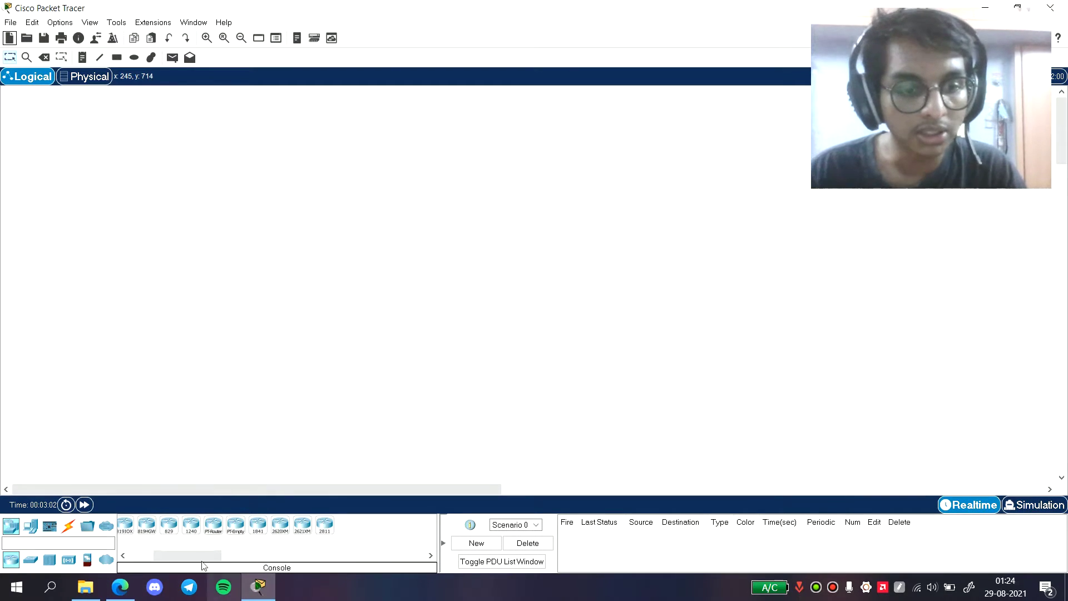
pyautogui.moveTo(198, 555); pyautogui.dragTo(202, 560)
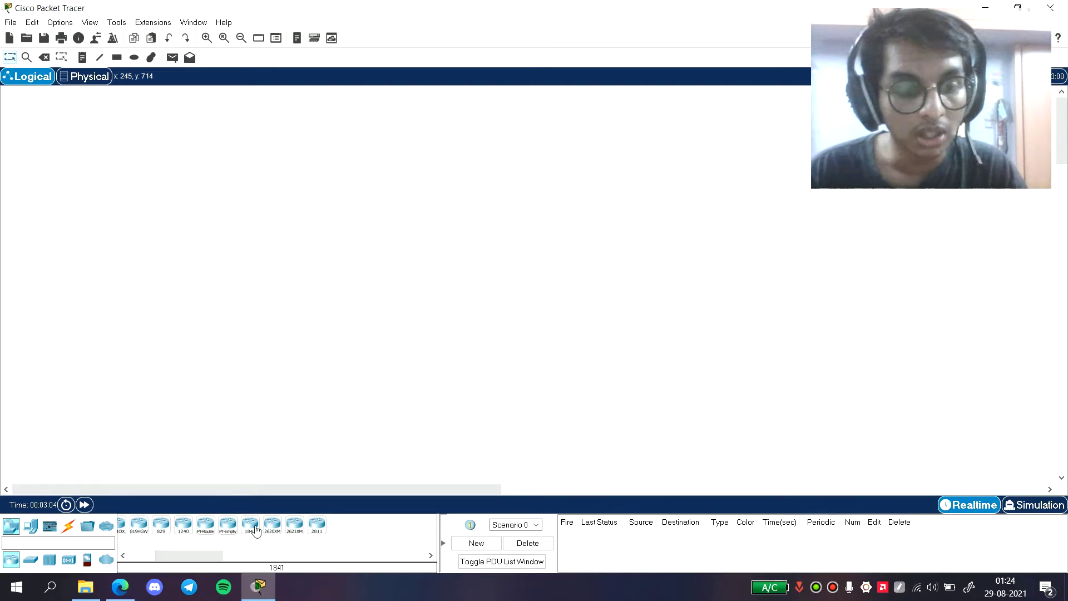
pyautogui.click(255, 530)
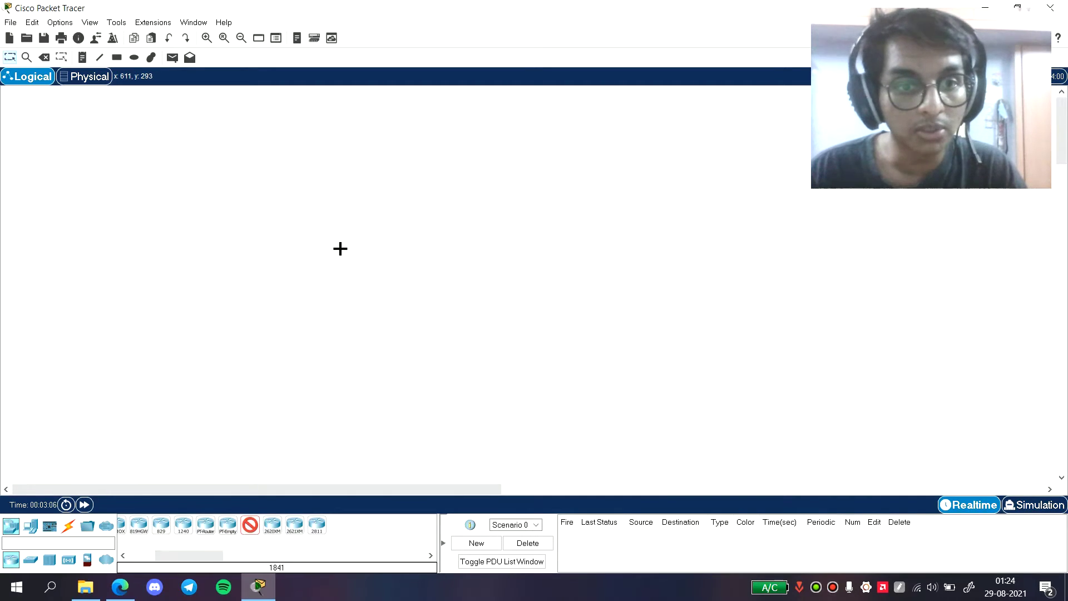
pyautogui.click(338, 248)
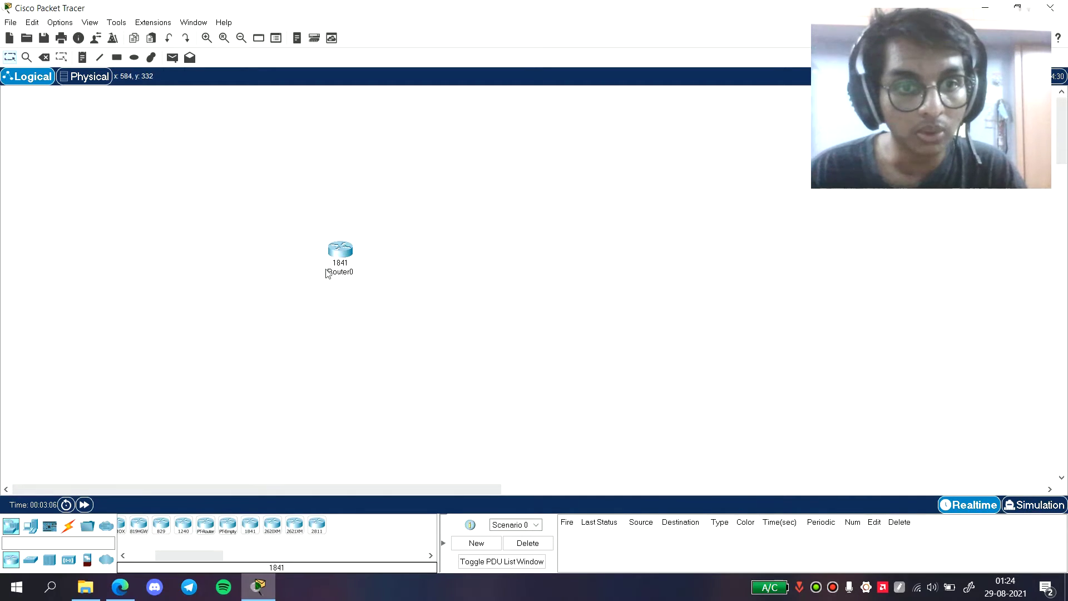
pyautogui.click(251, 526)
pyautogui.click(488, 202)
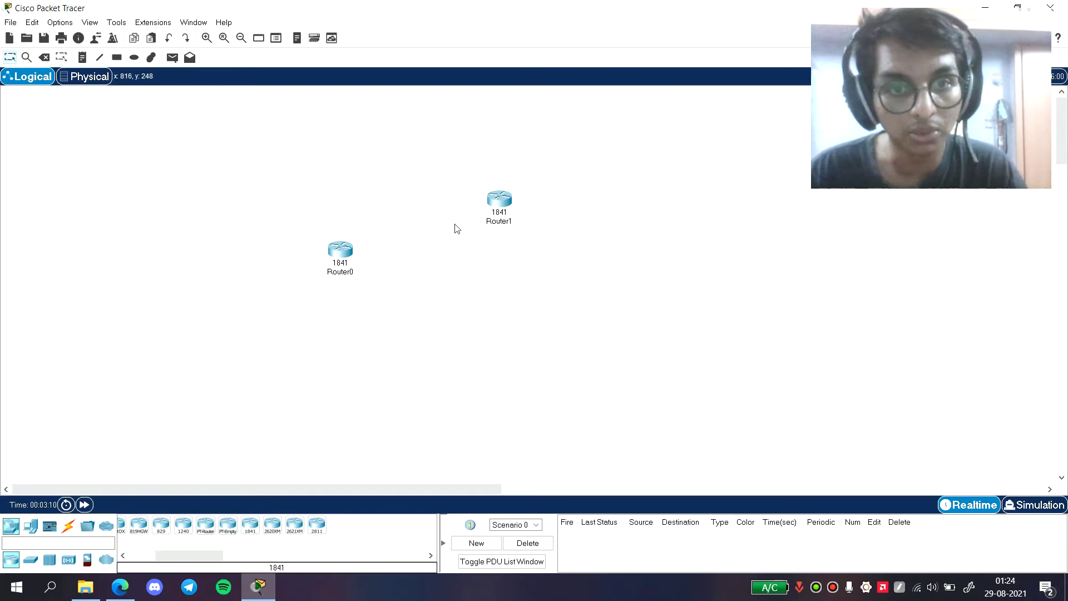
# Connect Router0's FastEthernet0/0 to Router1's FastEthernet0/1 with a copper cross-over cable, and shift Router0 slightly down and Router1 slightly up
pyautogui.scroll(1, 456, 227)
pyautogui.moveTo(358, 485); pyautogui.dragTo(393, 494)
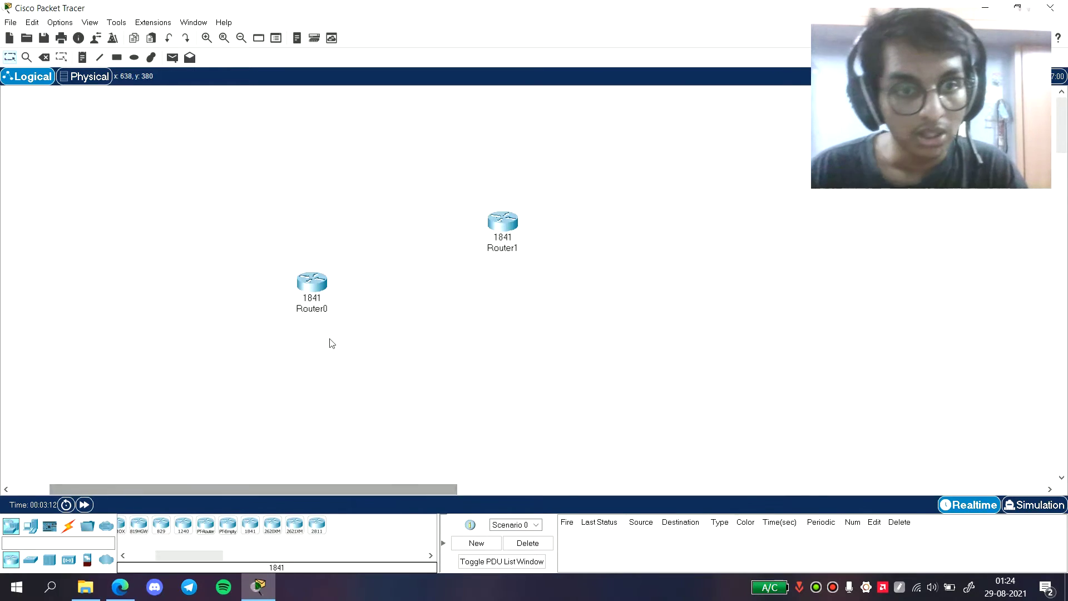
pyautogui.scroll(-1, 329, 343)
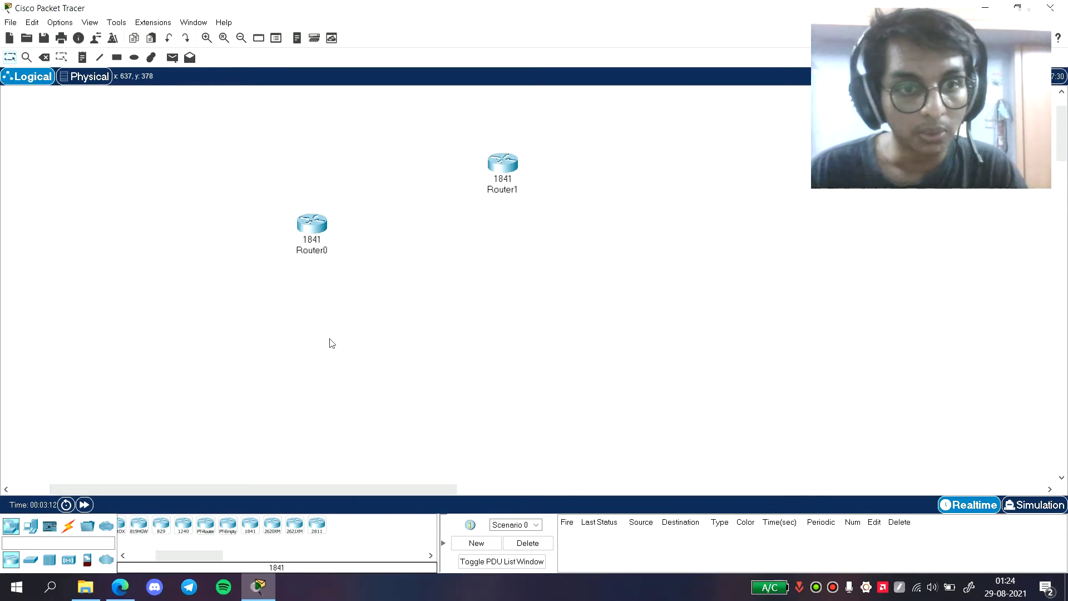
pyautogui.click(67, 525)
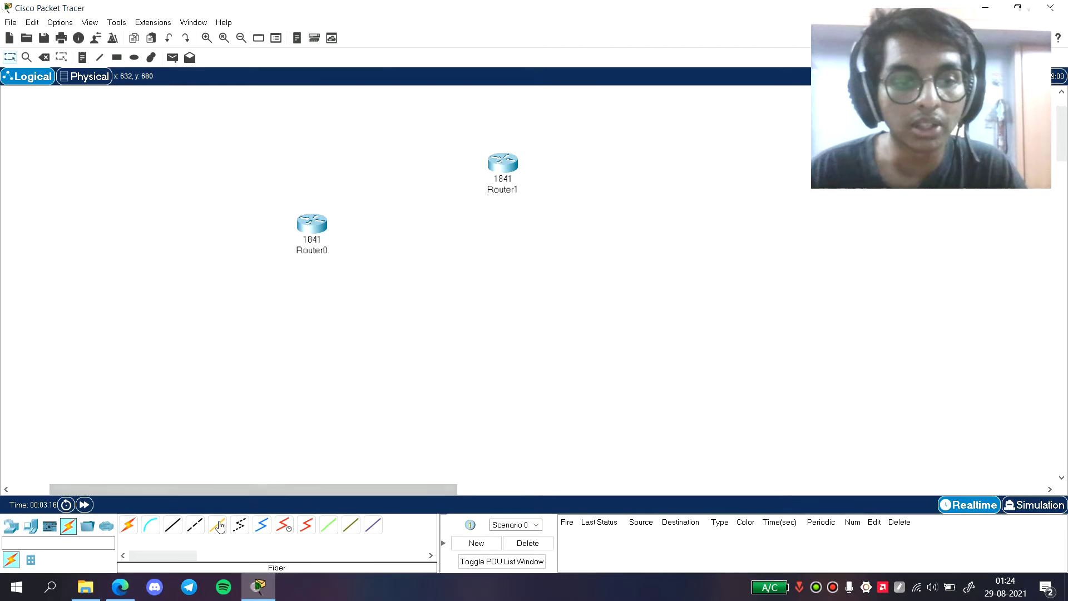
pyautogui.click(200, 526)
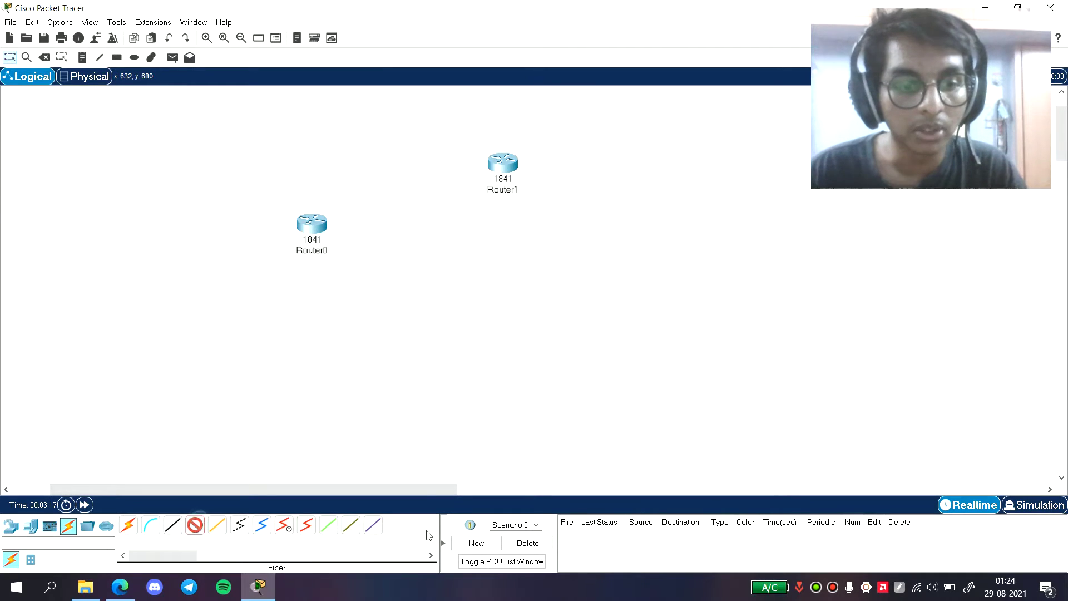
pyautogui.click(311, 224)
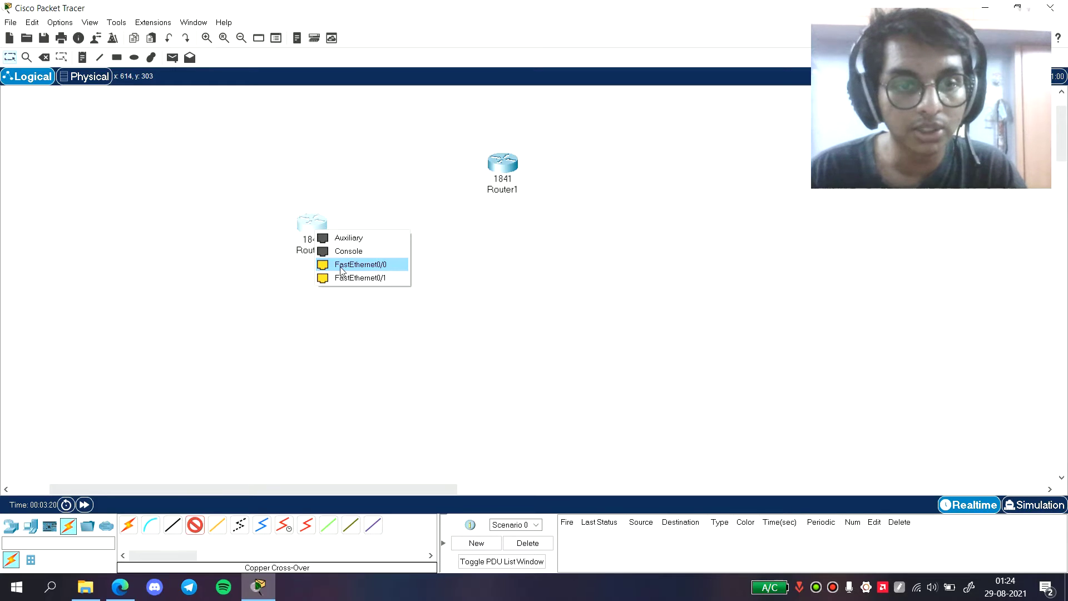
pyautogui.click(365, 265)
pyautogui.click(496, 168)
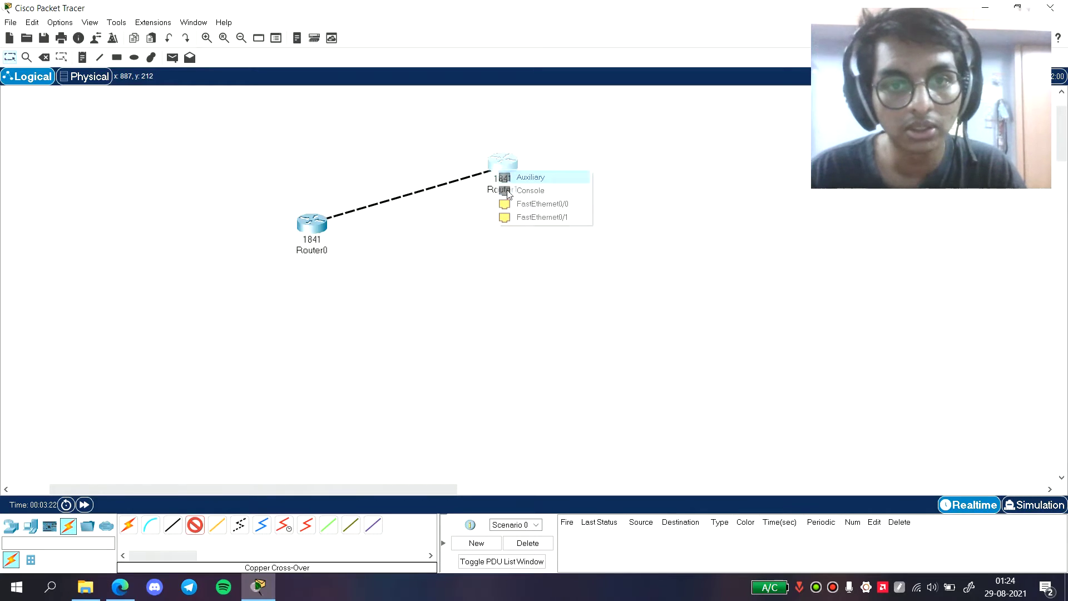
pyautogui.click(533, 218)
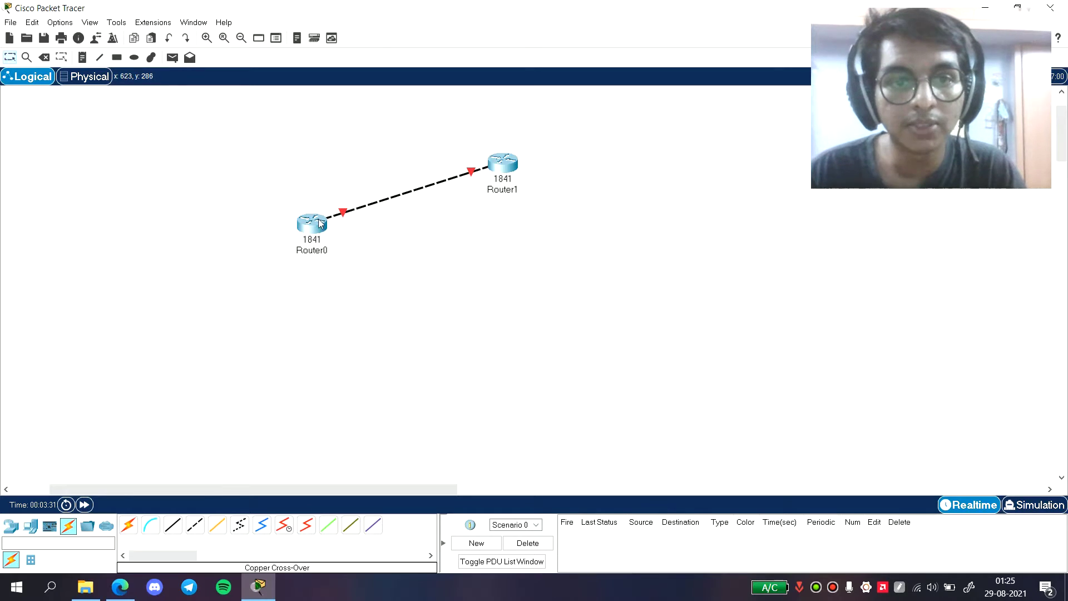
pyautogui.moveTo(316, 227); pyautogui.dragTo(328, 246)
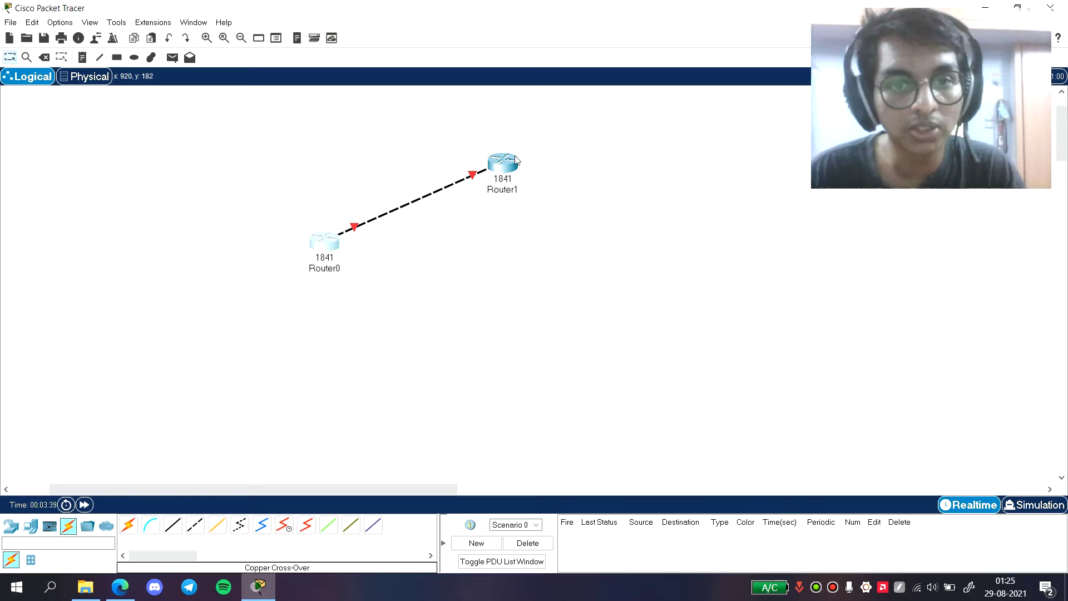
pyautogui.moveTo(505, 174); pyautogui.dragTo(495, 153)
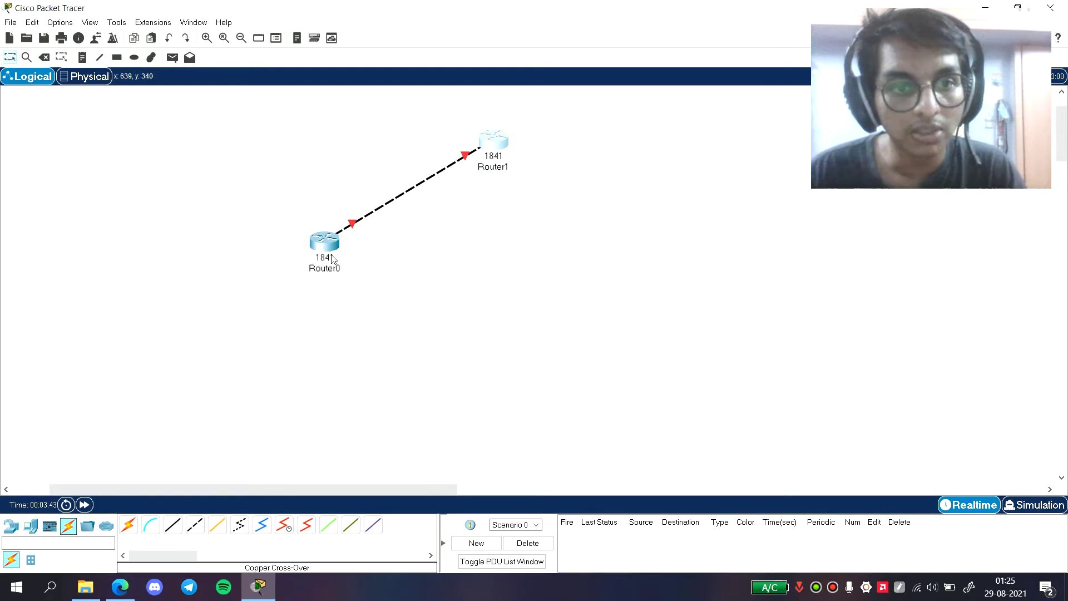
# Open Router0's command line interface and answer no to the initial configuration dialog
pyautogui.click(321, 245)
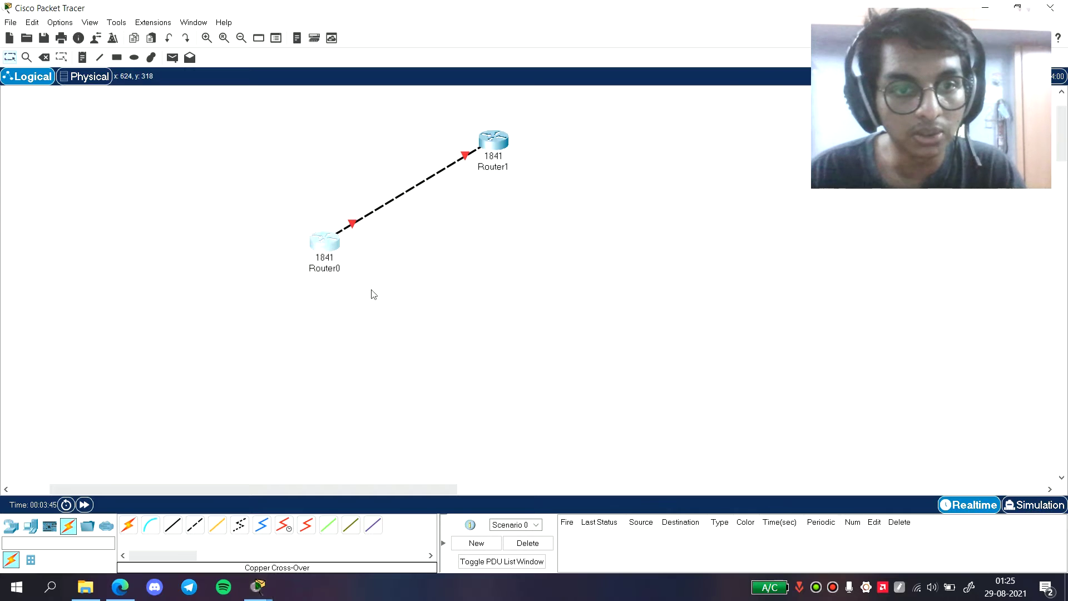
pyautogui.moveTo(262, 587)
pyautogui.click(373, 504)
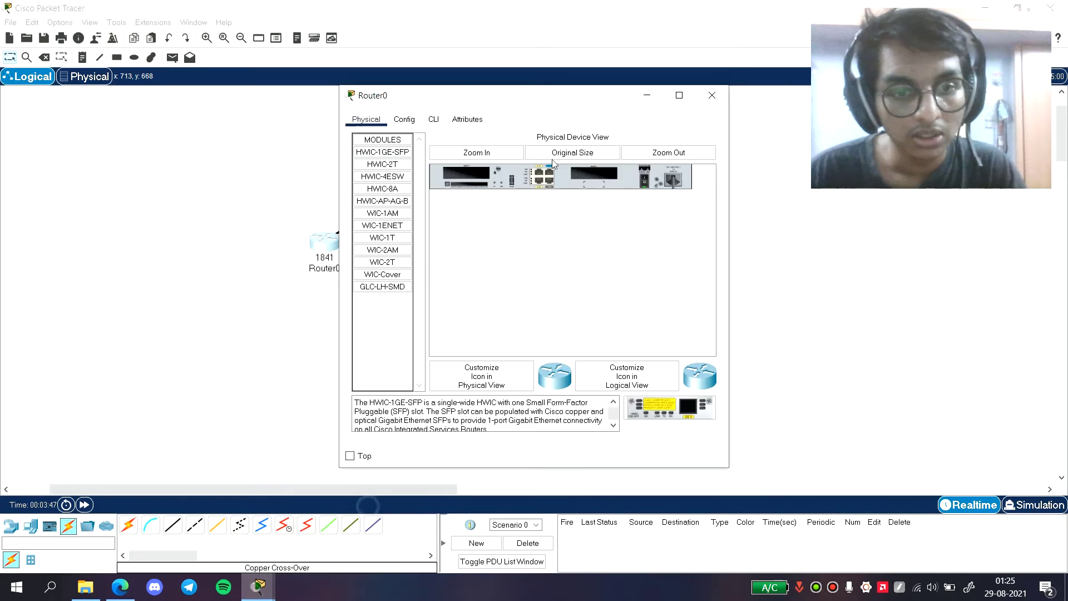
pyautogui.click(434, 119)
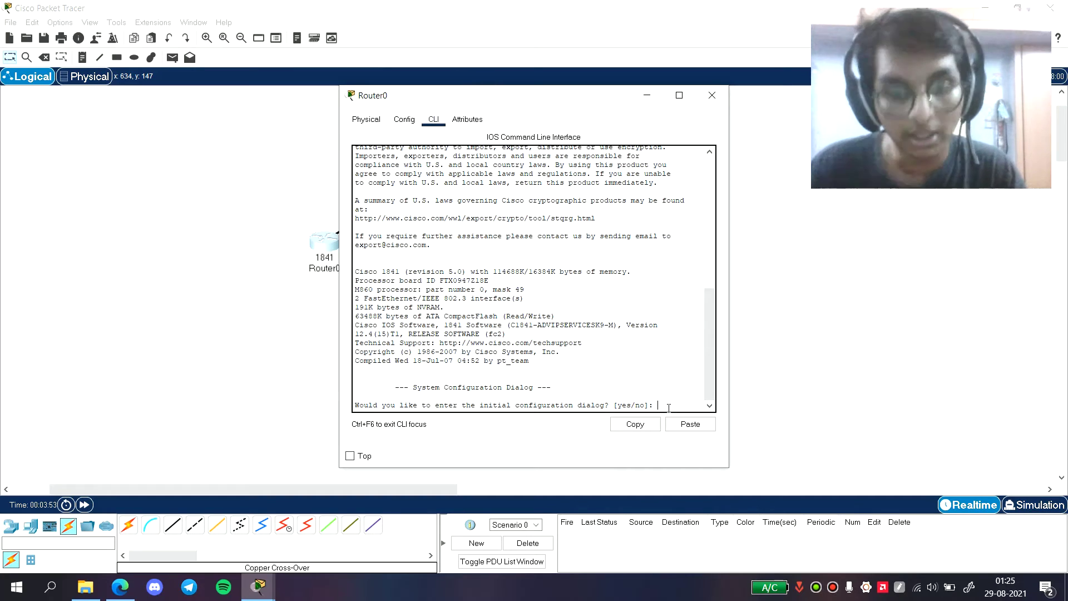
pyautogui.write('no')
pyautogui.press('Return')
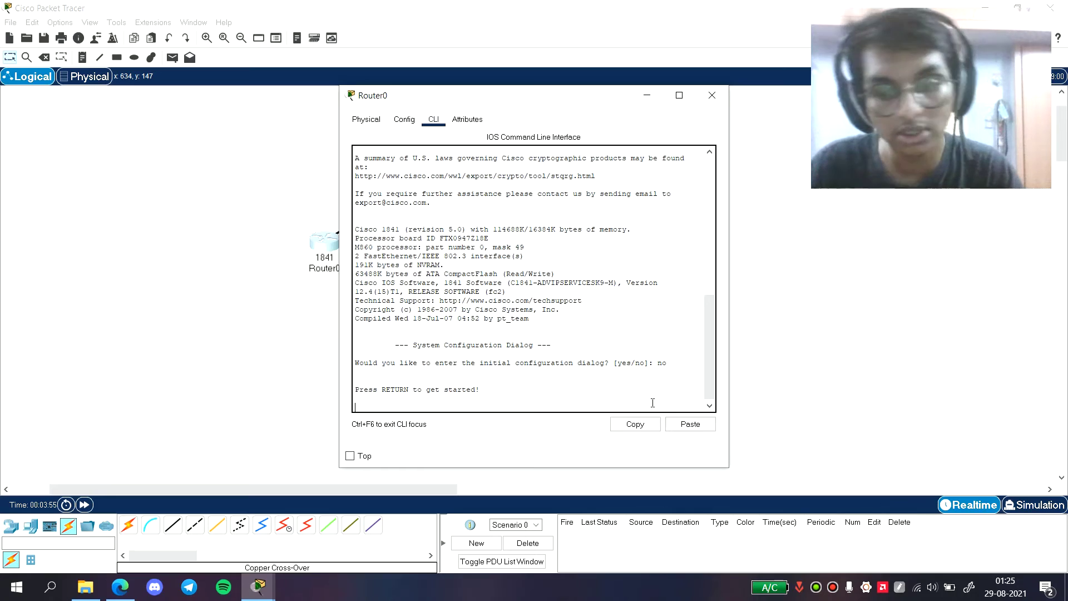
# Start the Router0 console session, enter privileged mode with en, and enter global configuration mode with config t
pyautogui.press('Return')
pyautogui.write('en')
pyautogui.press('Return')
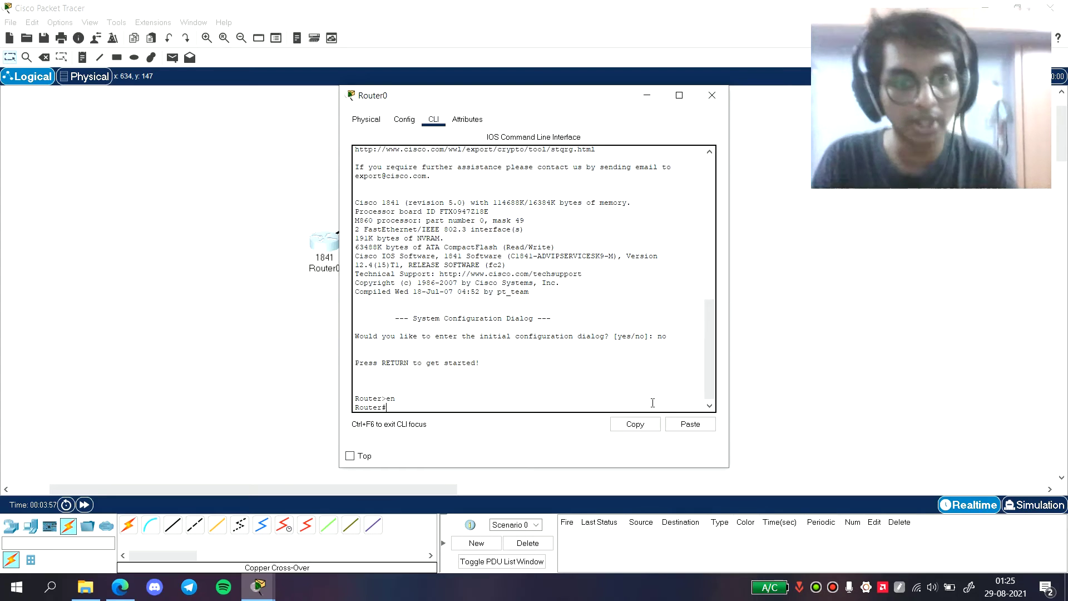
pyautogui.write('config')
pyautogui.write(' t')
pyautogui.press('Return')
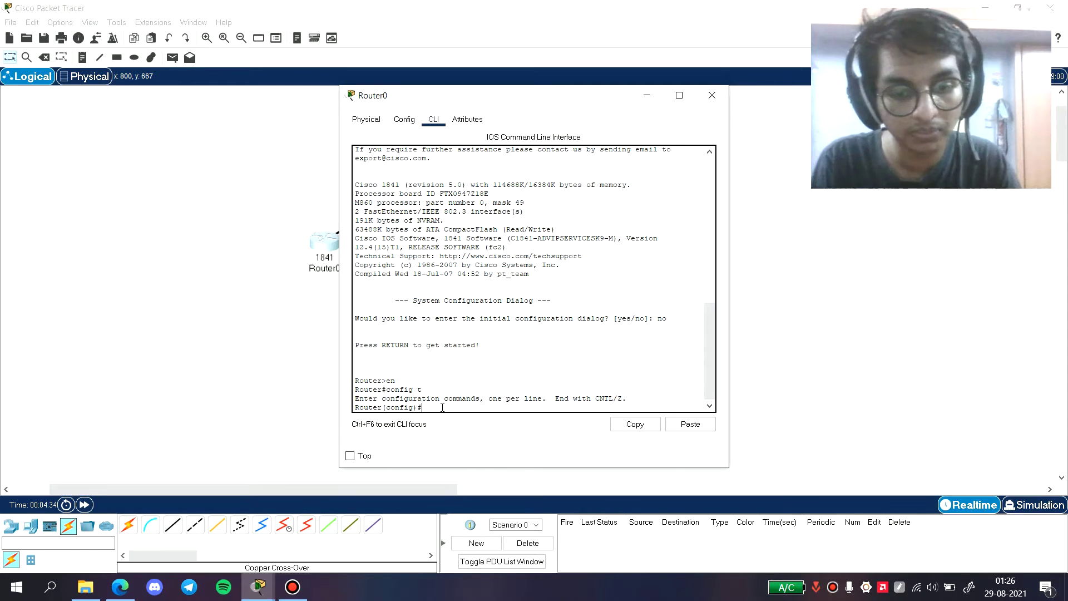
# Set Router0's hostname to R0 with the hostname command
pyautogui.write('hostname R')
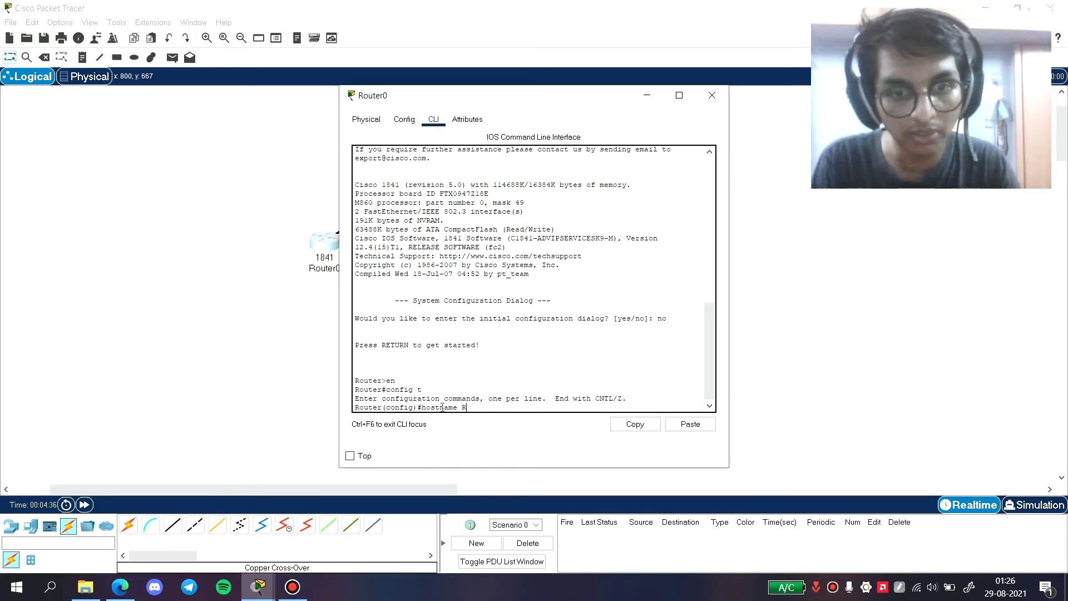
pyautogui.write('0')
pyautogui.press('Return')
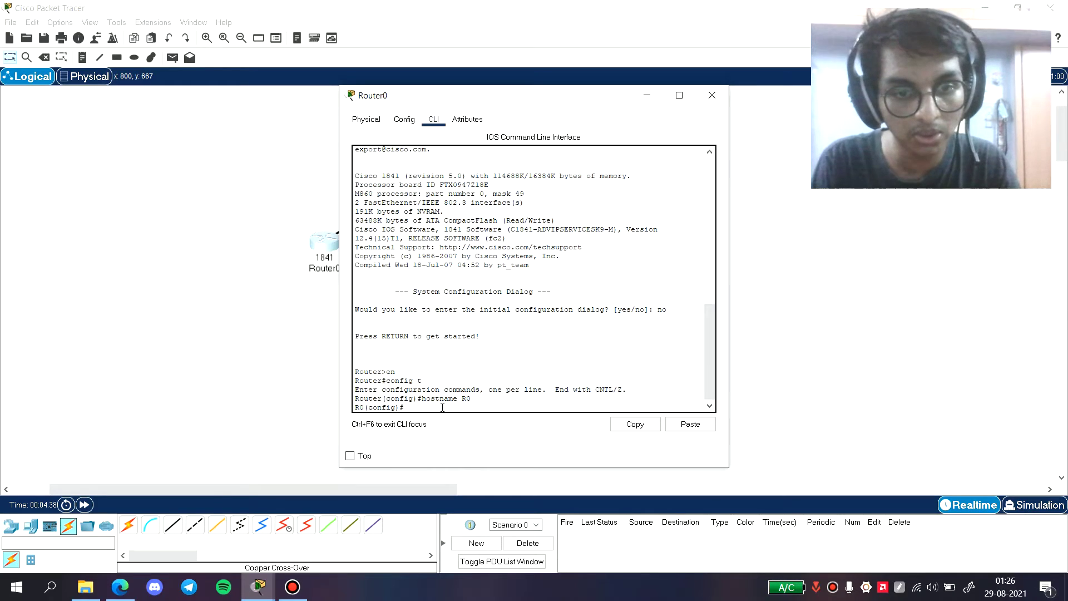
# Enter interface configuration mode for FastEthernet 0/0 on R0
pyautogui.write('int')
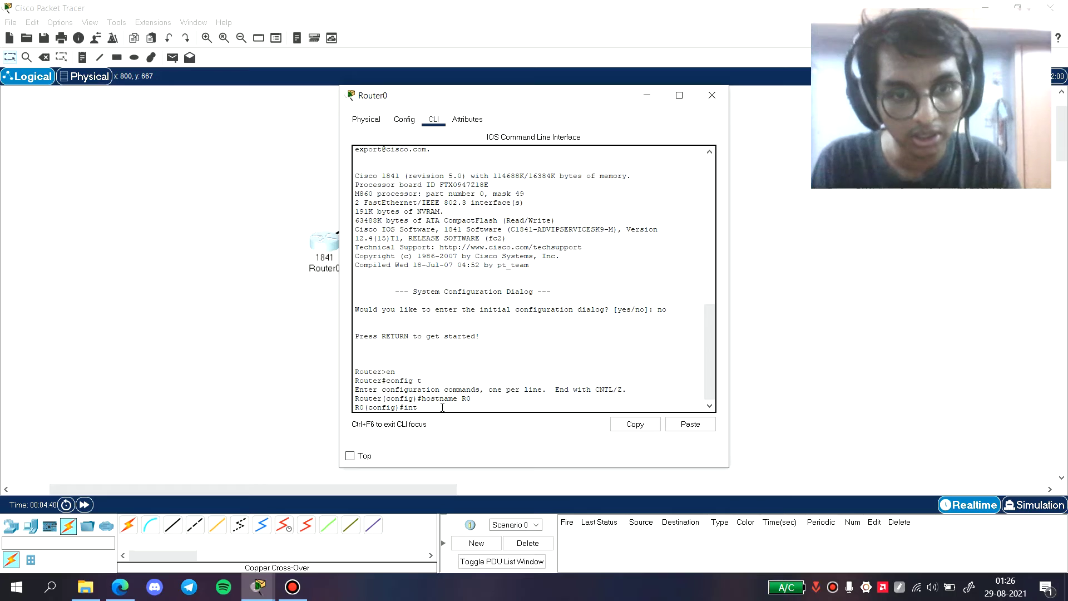
pyautogui.write(' FastEthernet')
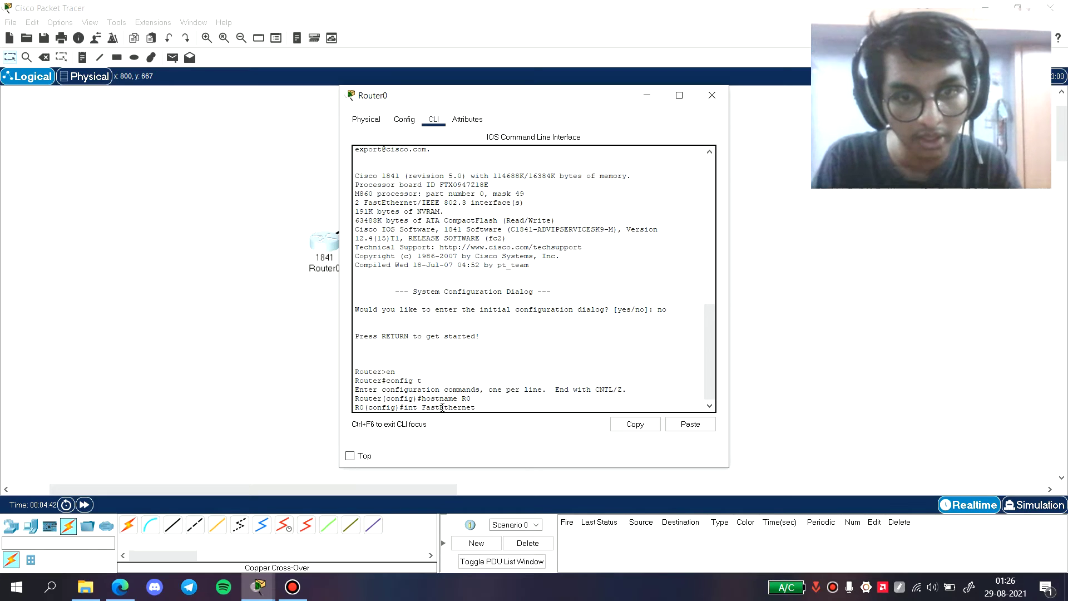
pyautogui.write(' 0/')
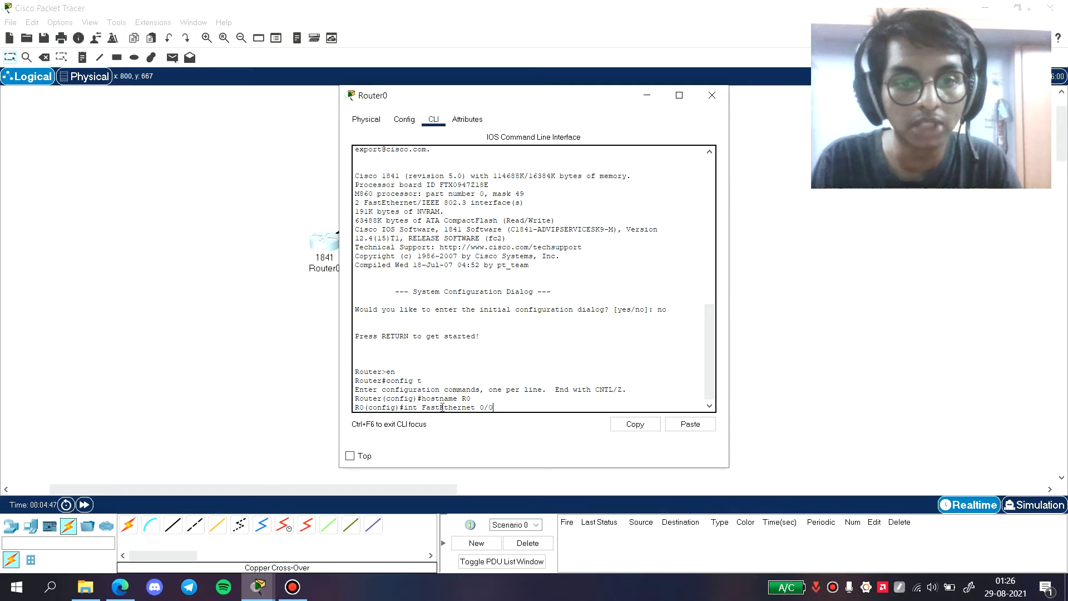
pyautogui.write('0')
pyautogui.press('Return')
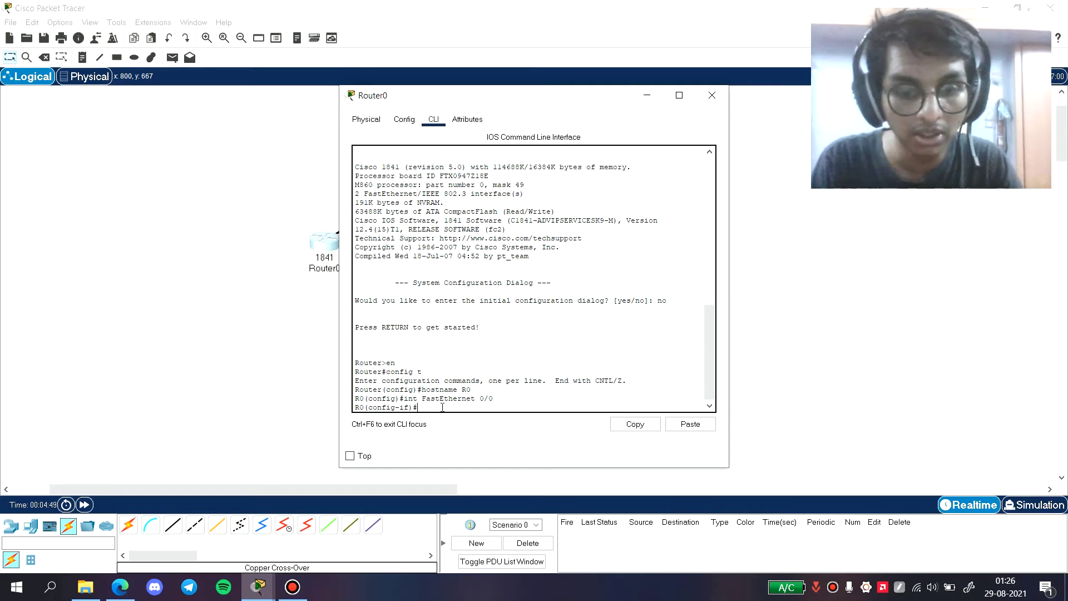
# Assign IP address 192.168.1.143 with mask 255.255.255.0 to R0's FastEthernet 0/0 and enable the interface with no shutdown
pyautogui.write('ip addre')
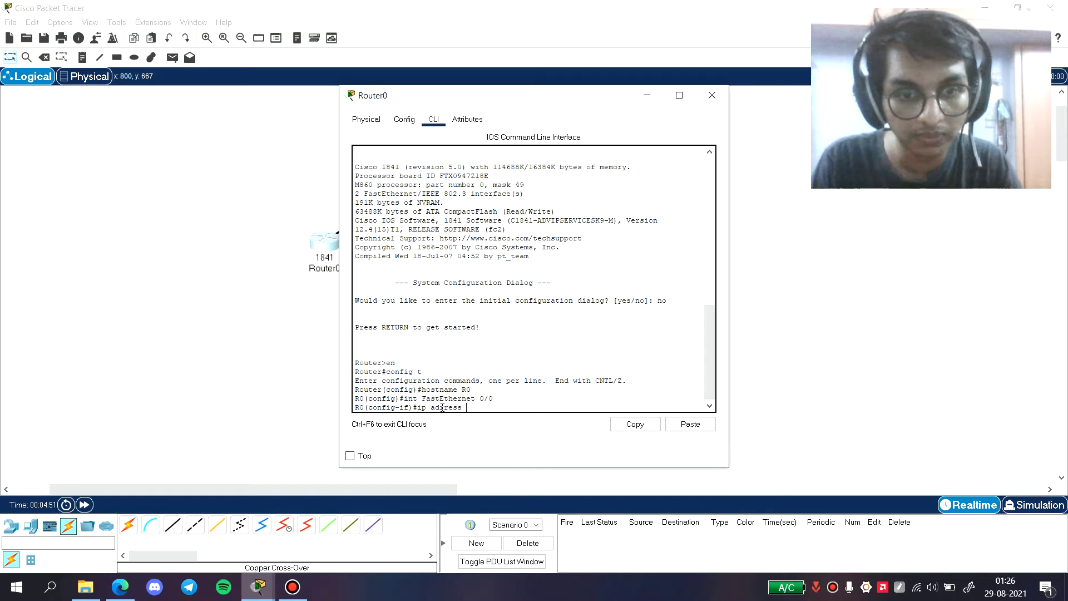
pyautogui.write('ss')
pyautogui.press('BackSpace')
pyautogui.press('BackSpace')
pyautogui.press('BackSpace')
pyautogui.press('BackSpace')
pyautogui.press('BackSpace')
pyautogui.press('BackSpace')
pyautogui.press('BackSpace')
pyautogui.press('BackSpace')
pyautogui.write('addre')
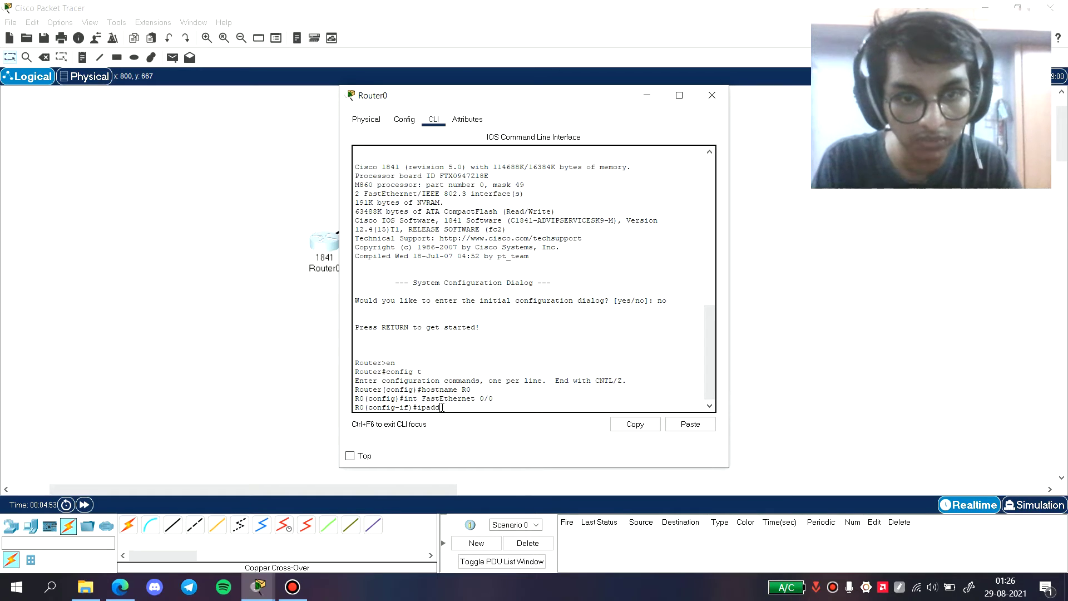
pyautogui.press('BackSpace')
pyautogui.press('BackSpace')
pyautogui.press('BackSpace')
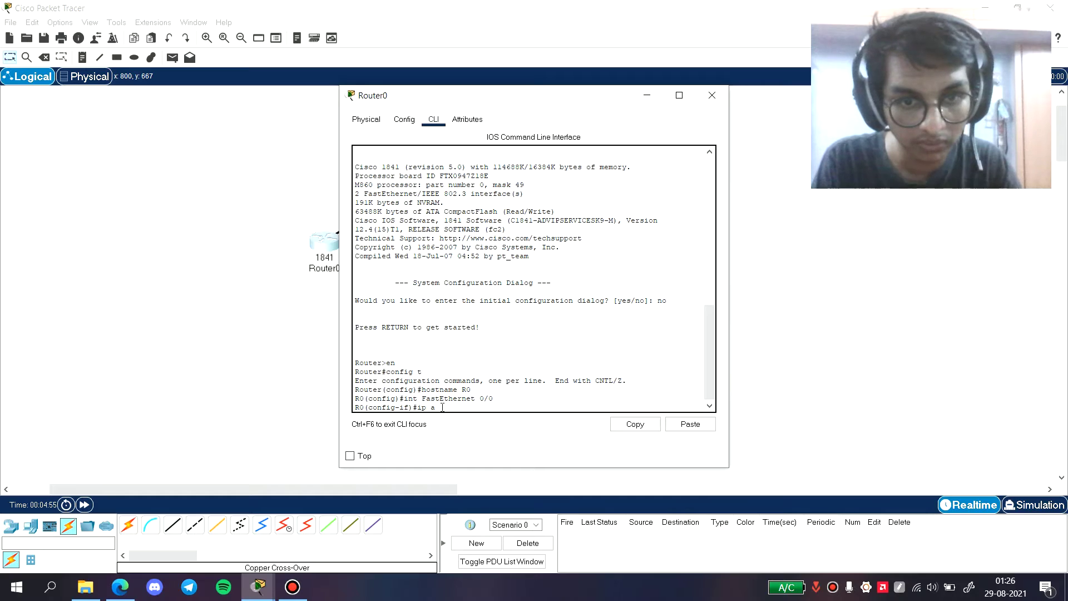
pyautogui.write('ddress')
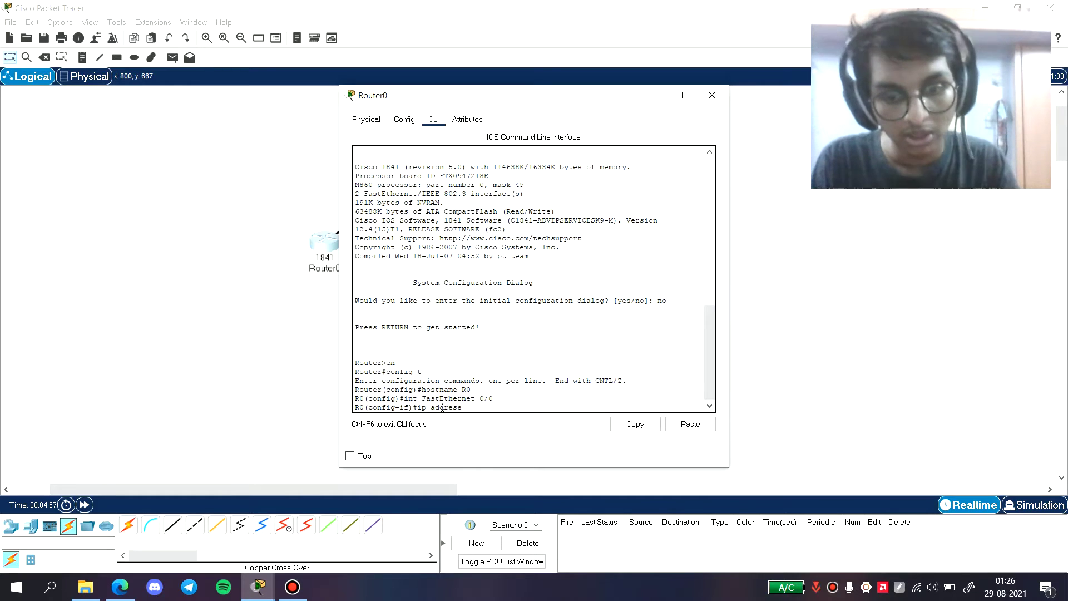
pyautogui.write(' 192.168.1.14')
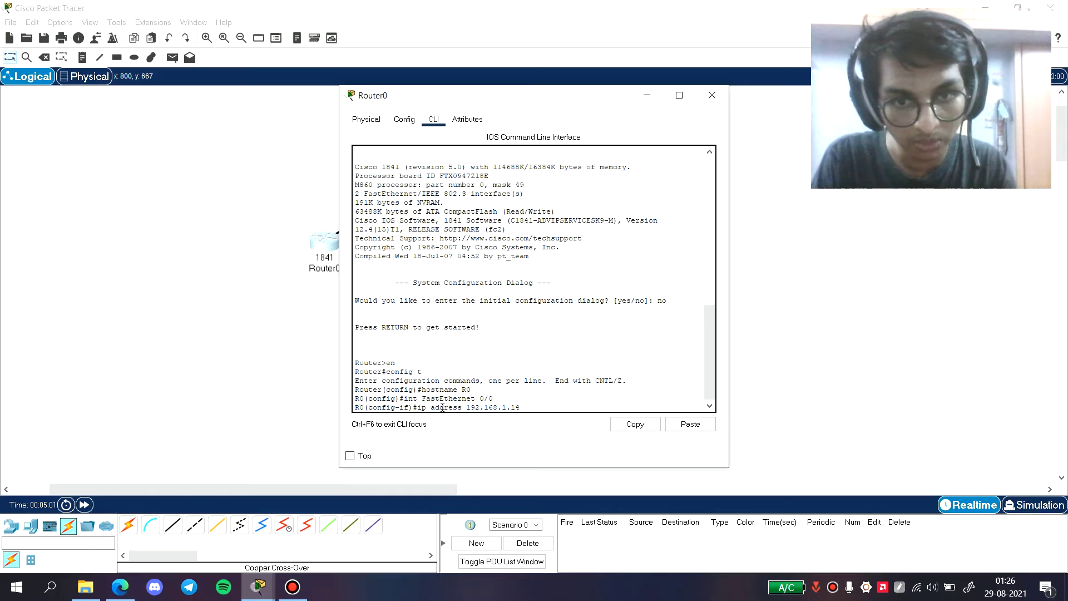
pyautogui.write('3 255')
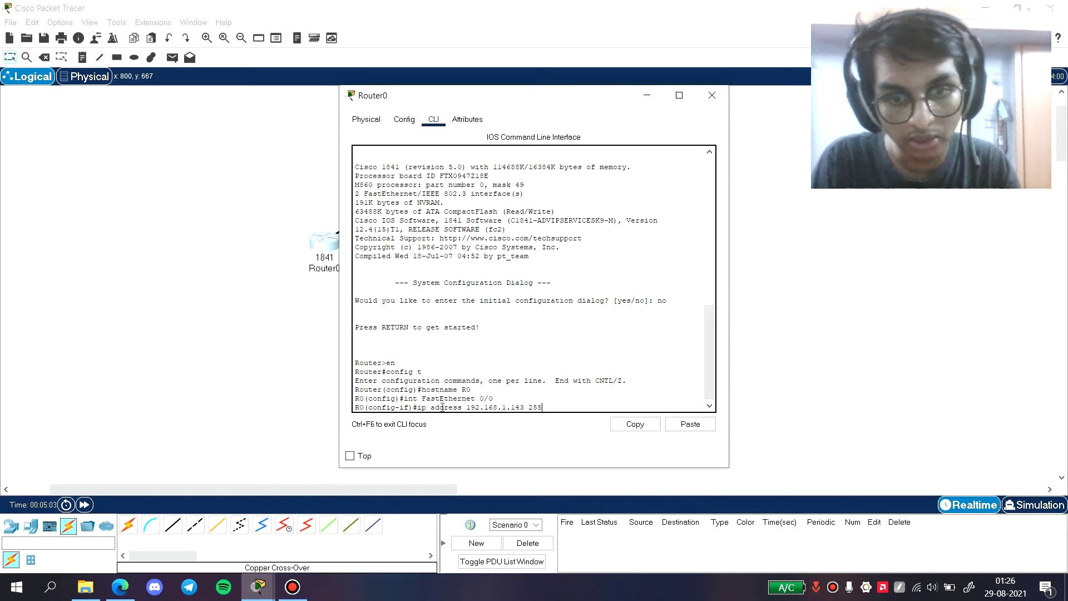
pyautogui.write('.255.255.0')
pyautogui.press('Return')
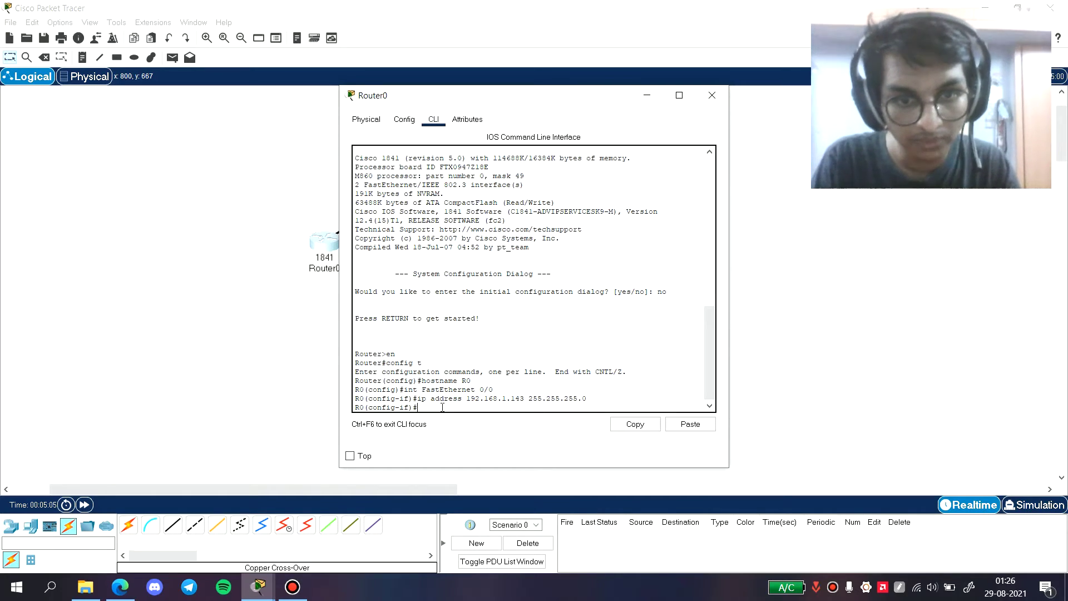
pyautogui.write('no shutdown')
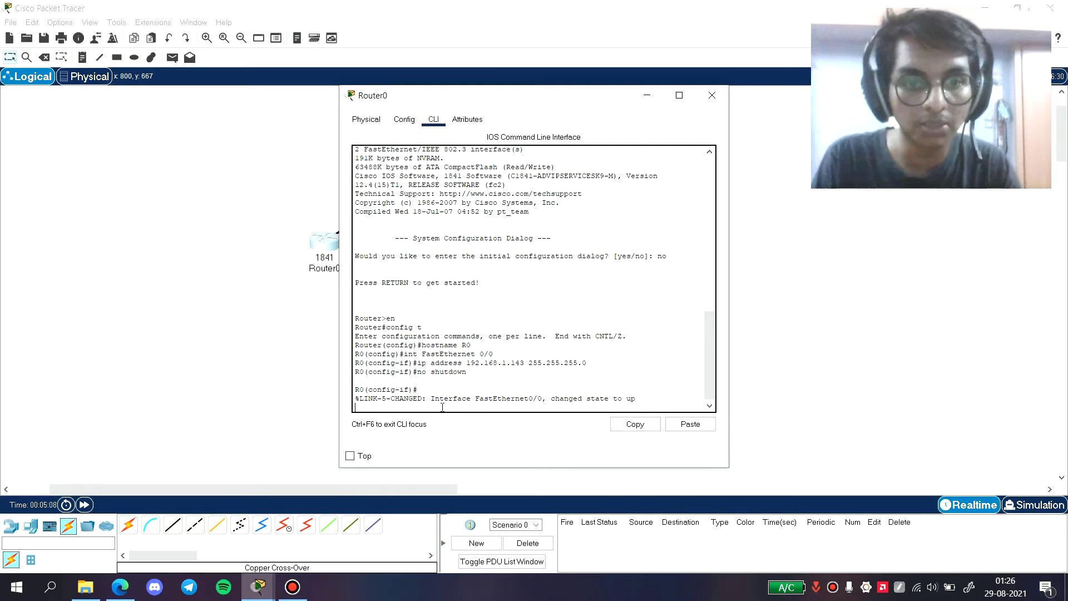
pyautogui.press('Return')
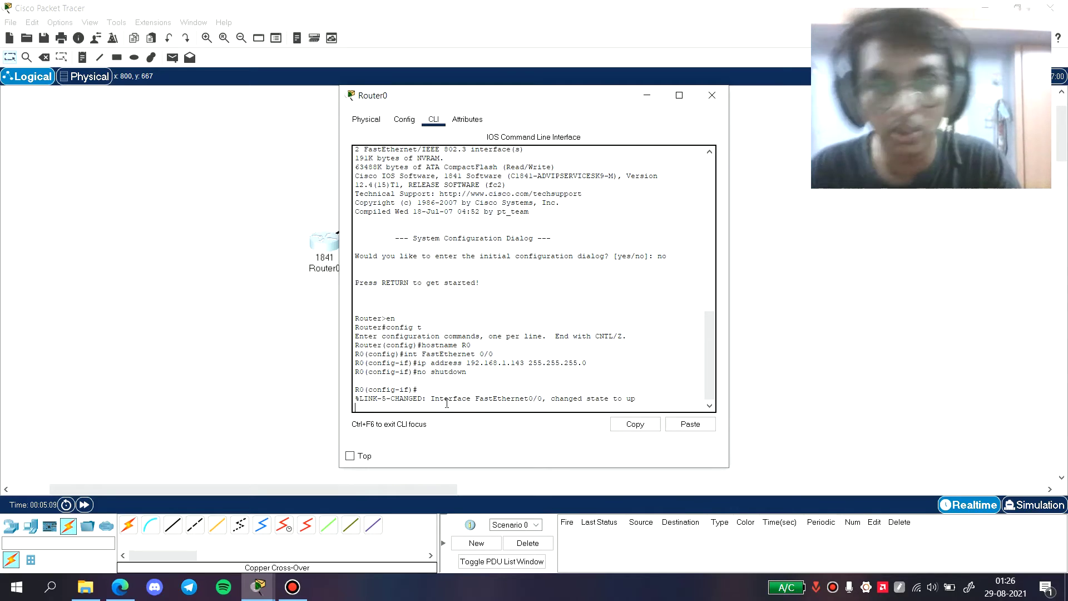
# Switch to Router1's command line, enter privileged mode with en, and enter global configuration mode with config t
pyautogui.click(710, 94)
pyautogui.click(500, 142)
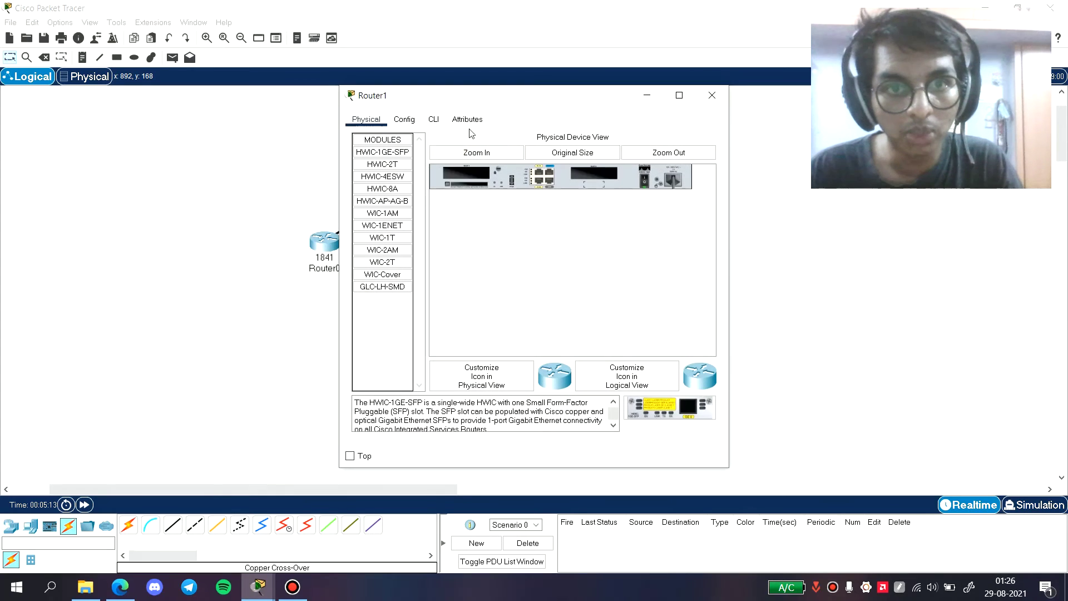
pyautogui.click(433, 119)
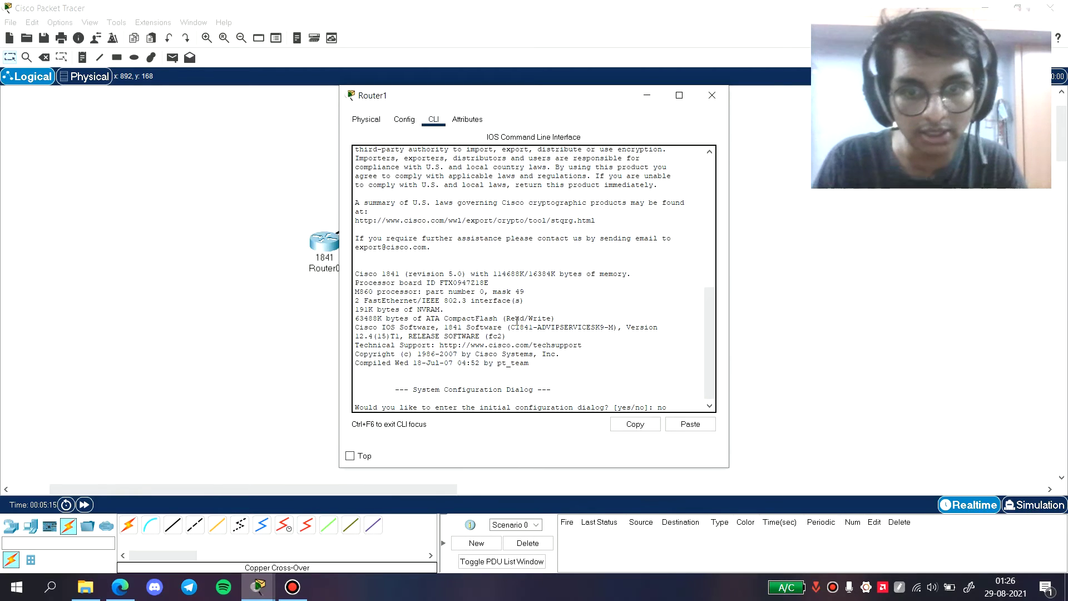
pyautogui.press('Return')
pyautogui.press('Return')
pyautogui.write('en')
pyautogui.press('Return')
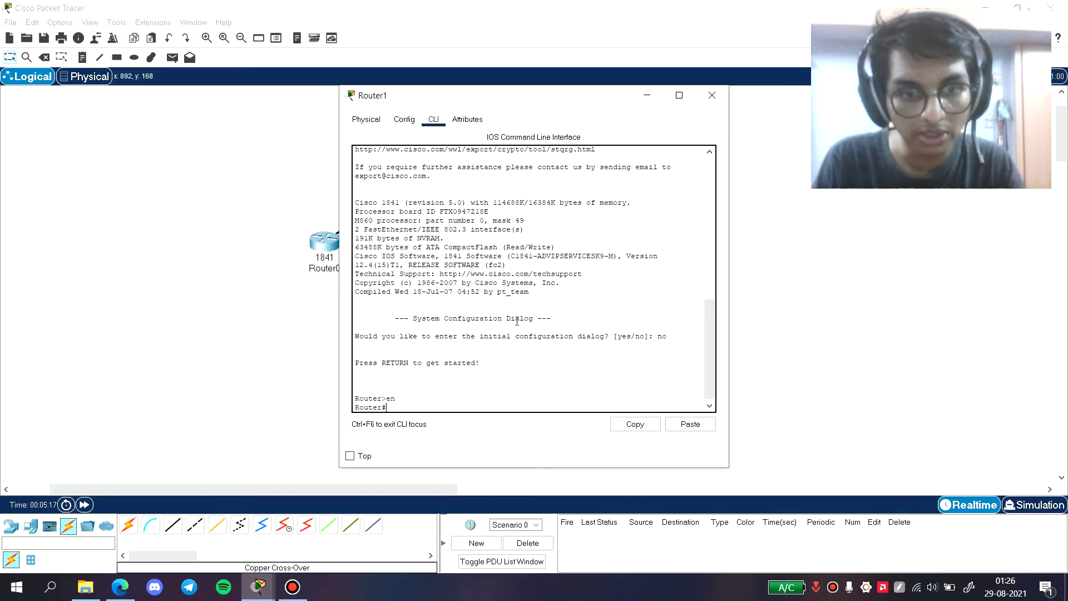
pyautogui.write('config t')
pyautogui.press('Return')
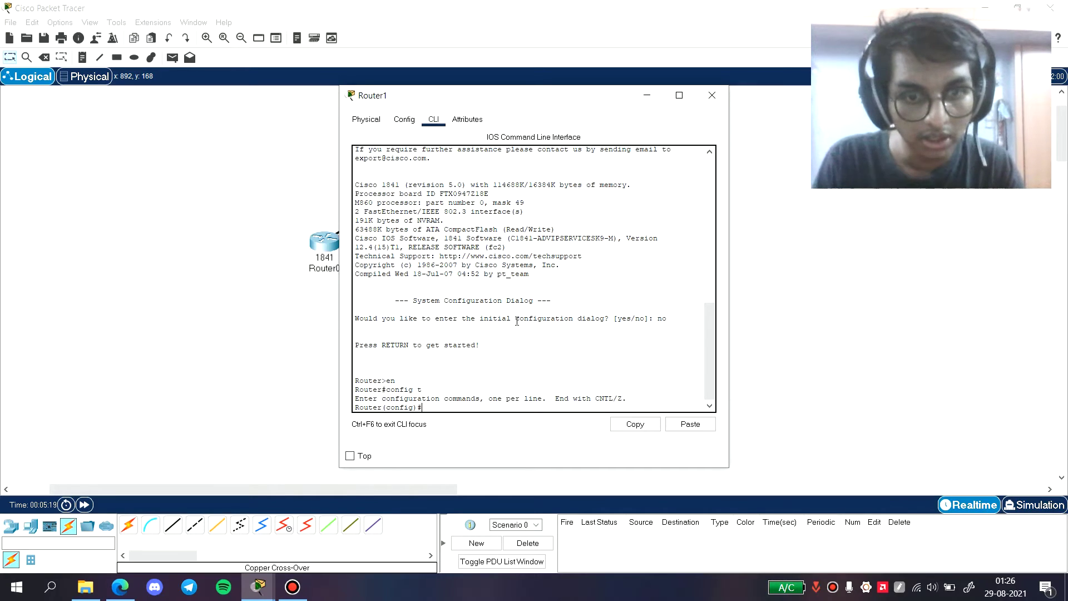
# Set Router1's hostname to R1 and enter interface configuration mode for FastEthernet 0/1
pyautogui.write('hostname R1')
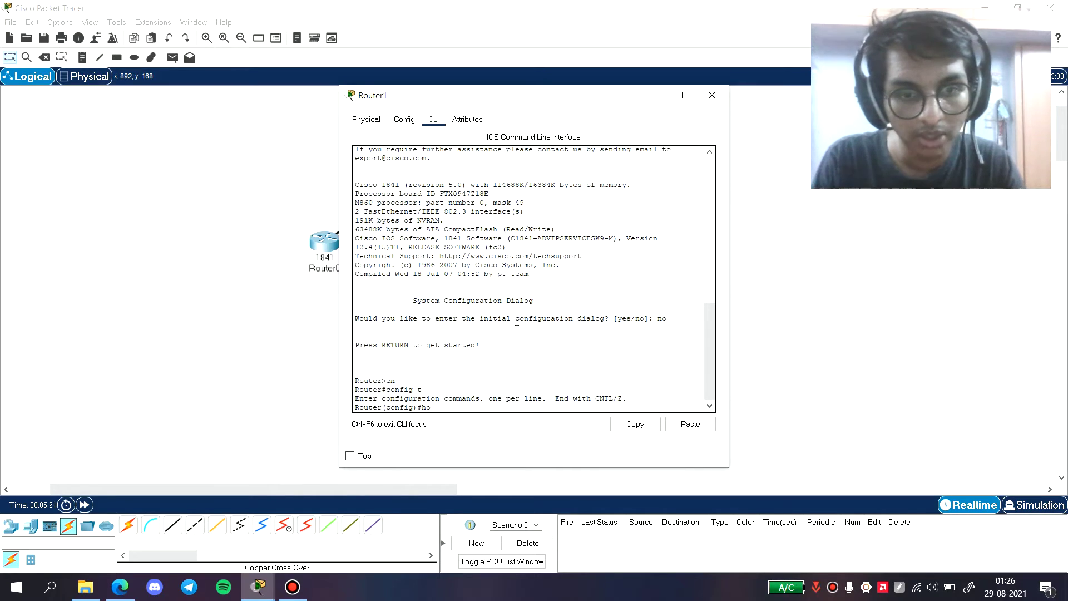
pyautogui.press('Return')
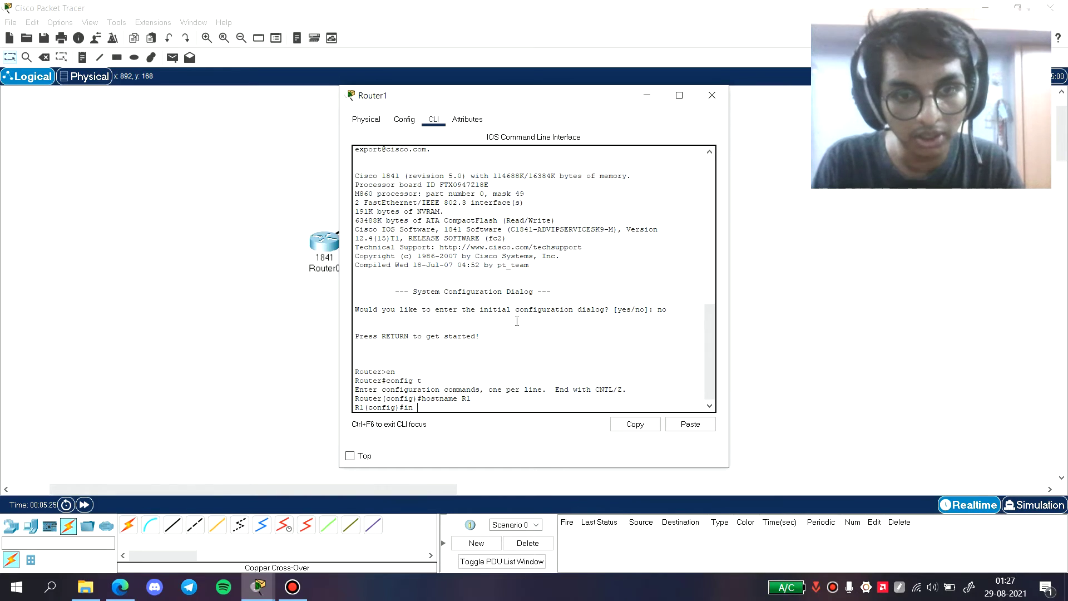
pyautogui.write('int FastEther')
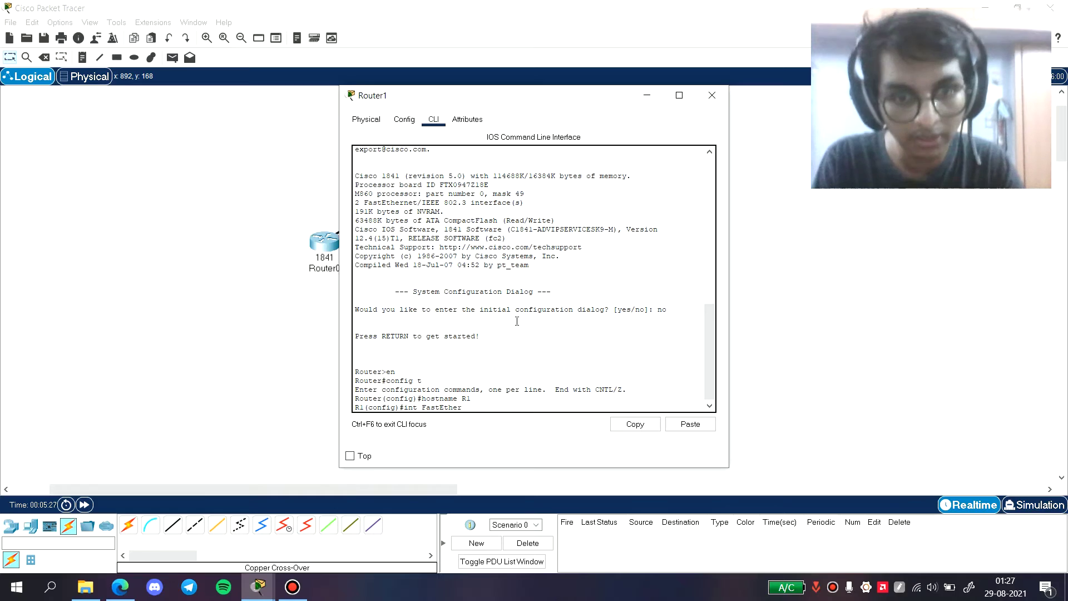
pyautogui.write('net')
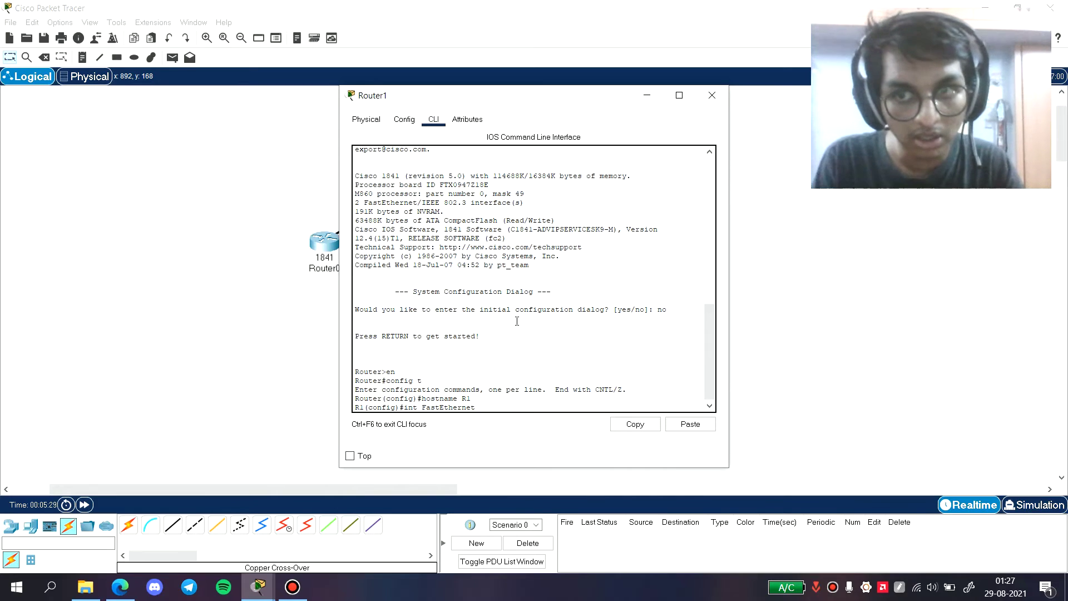
pyautogui.write(' 00')
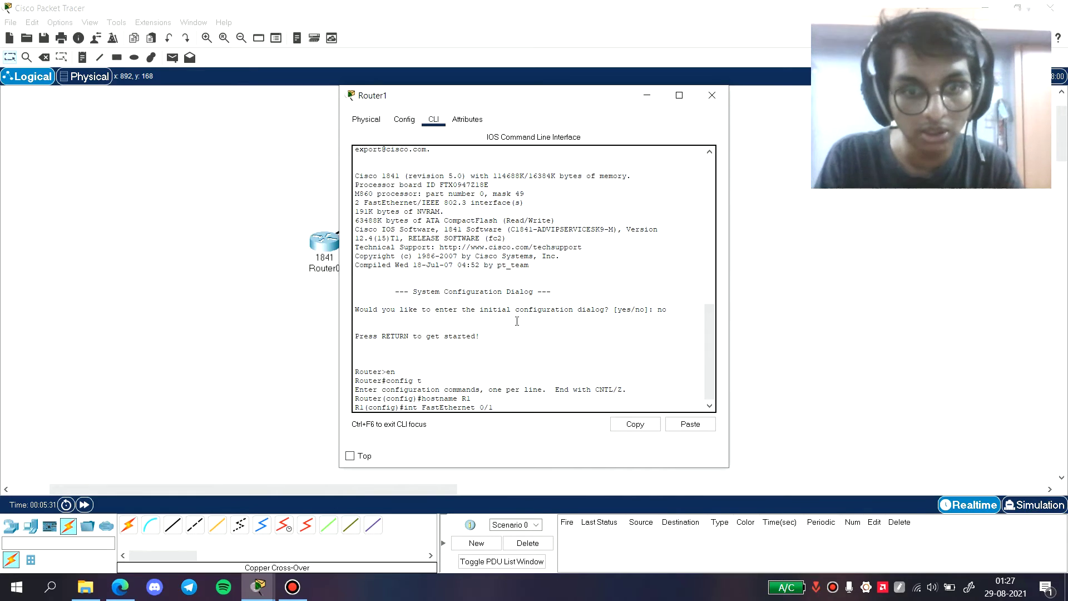
pyautogui.write('/1')
pyautogui.press('Return')
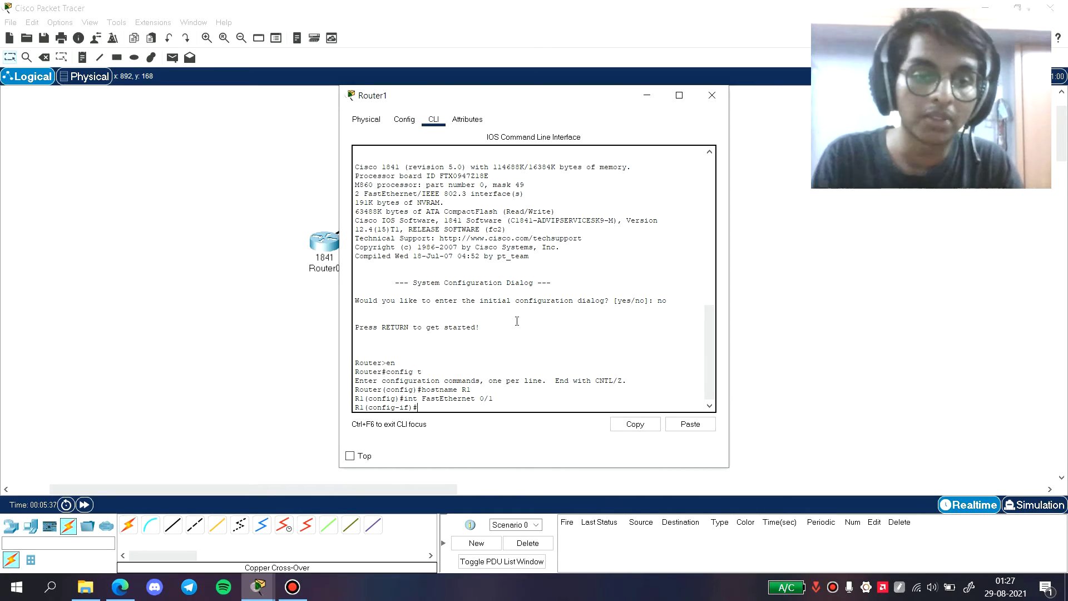
# Assign IP address 192.168.1.142 with mask 255.255.255.0 to R1's FastEthernet 0/1 and enable it with no shutdown
pyautogui.write('ip ad')
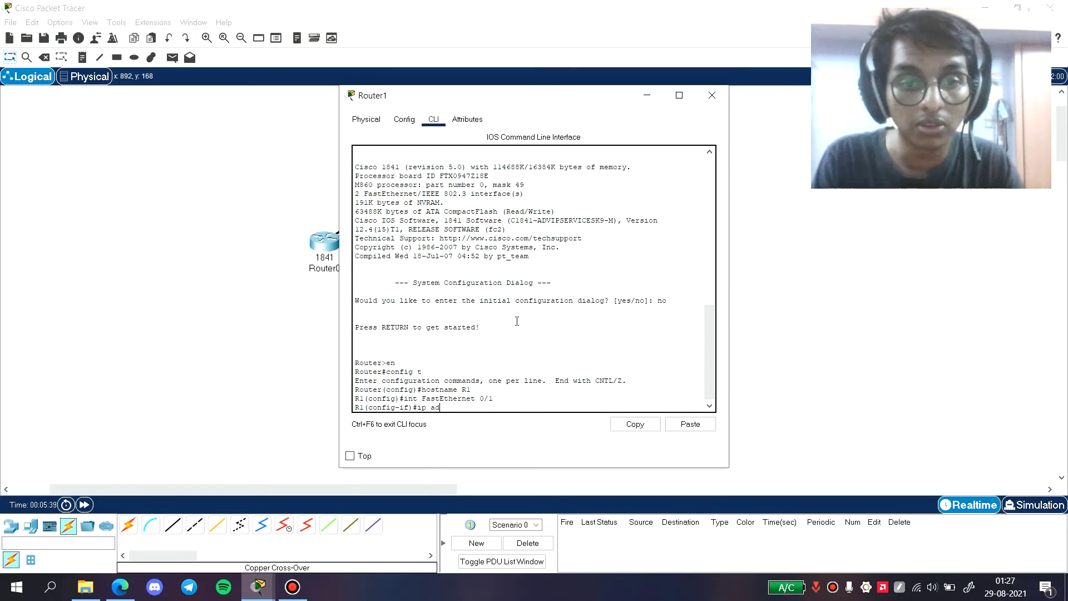
pyautogui.write('dress 19')
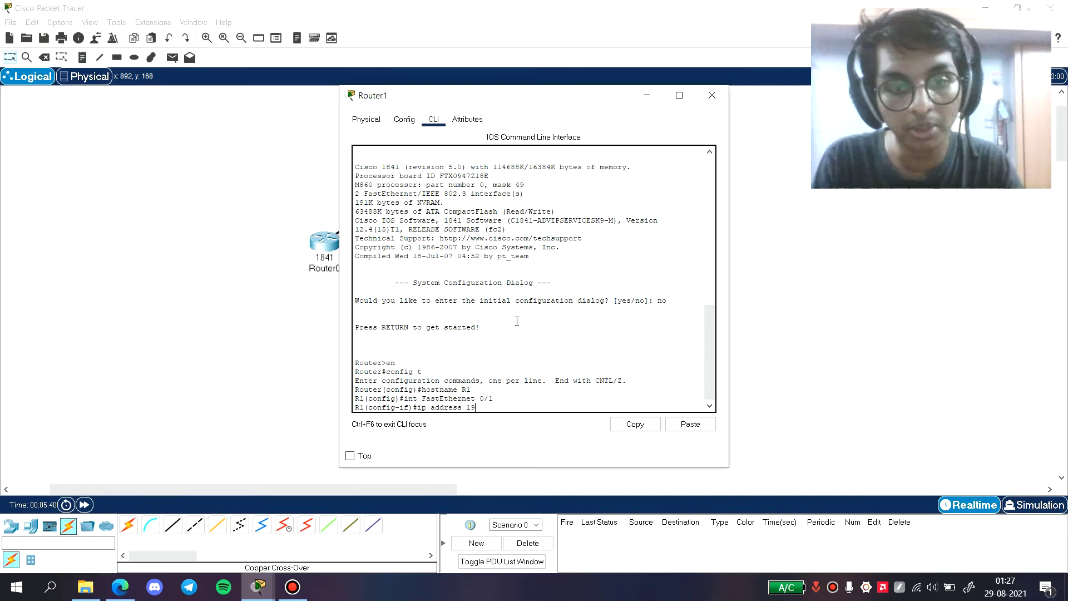
pyautogui.write('2.168.1.')
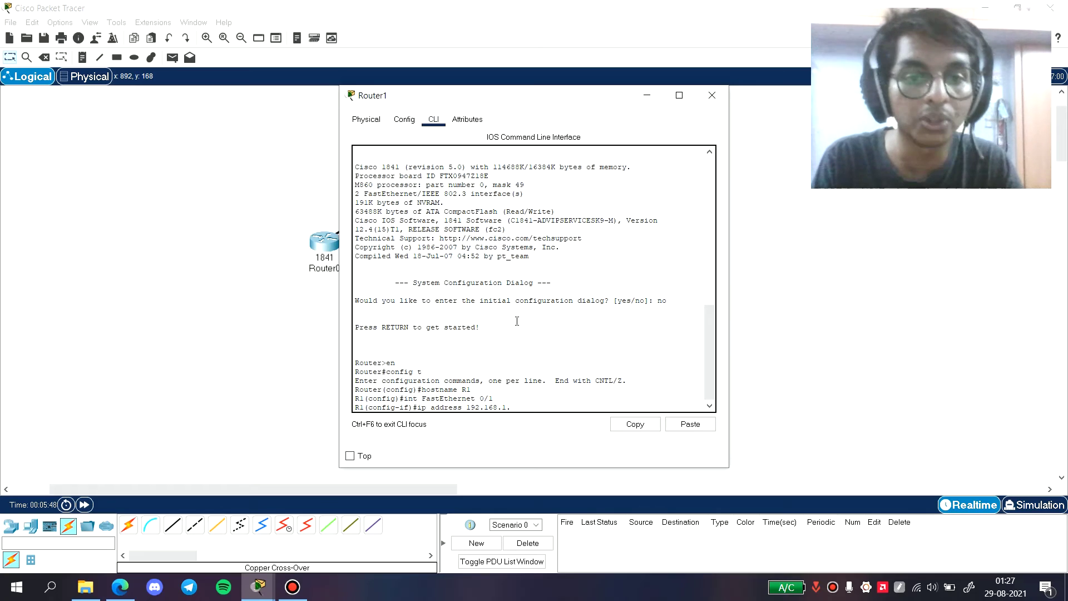
pyautogui.write('142 255.255.255.0')
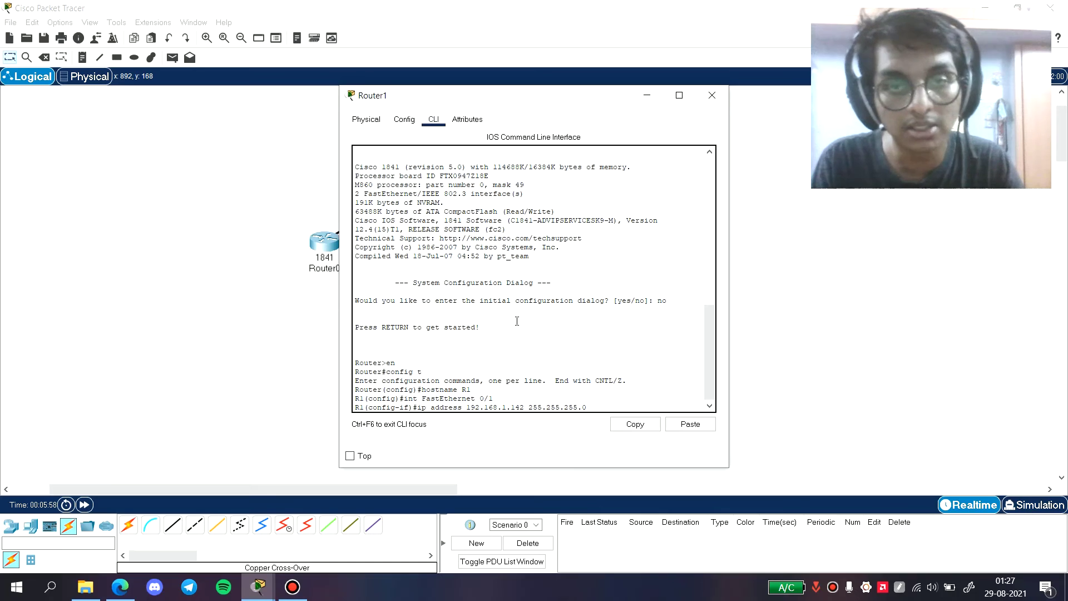
pyautogui.press('Return')
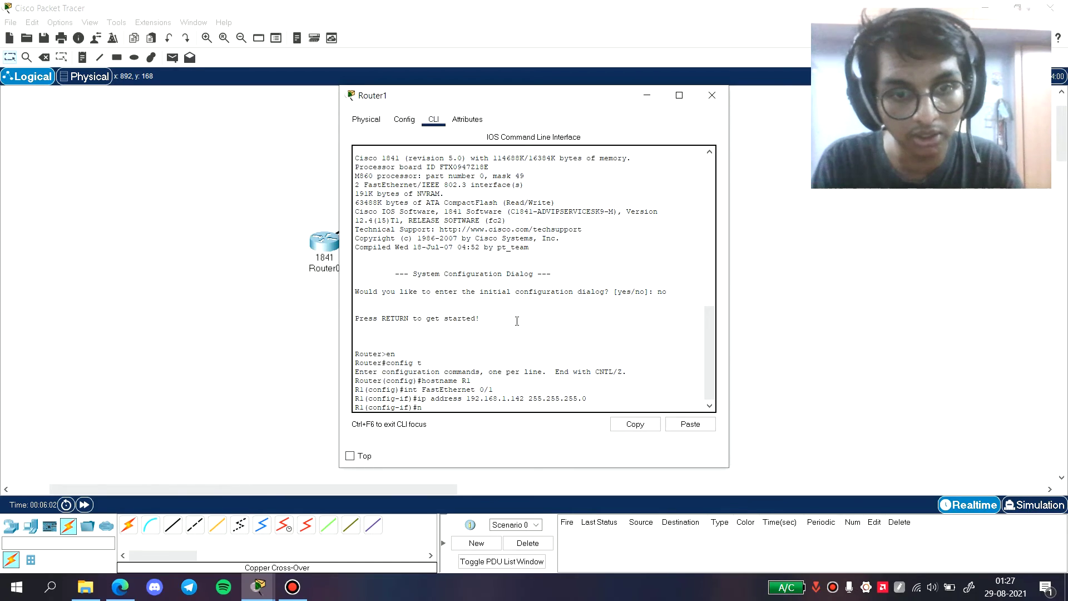
pyautogui.write('no shutdown')
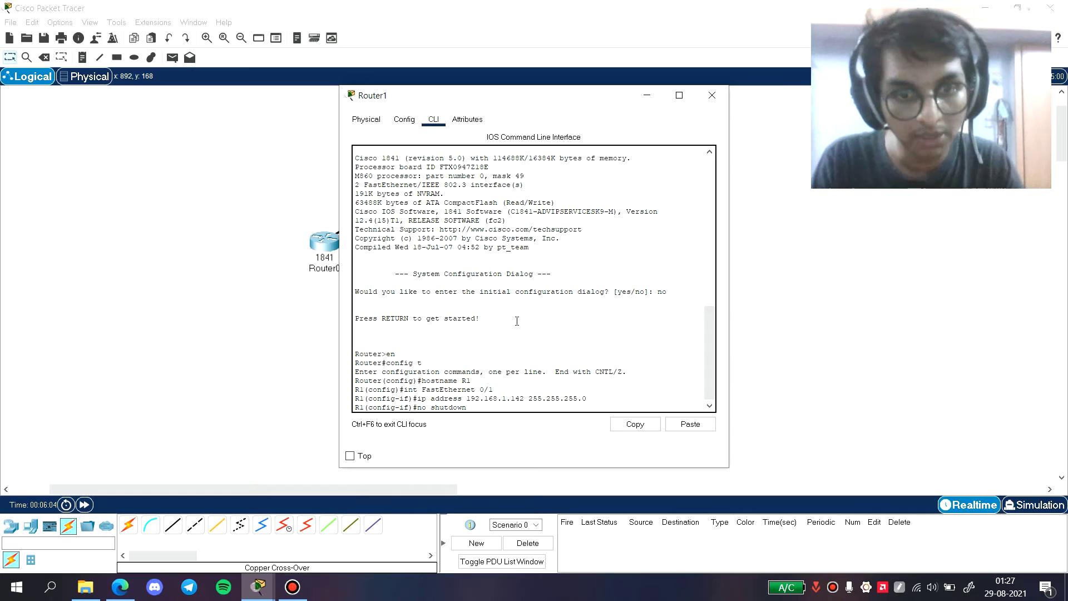
pyautogui.press('Return')
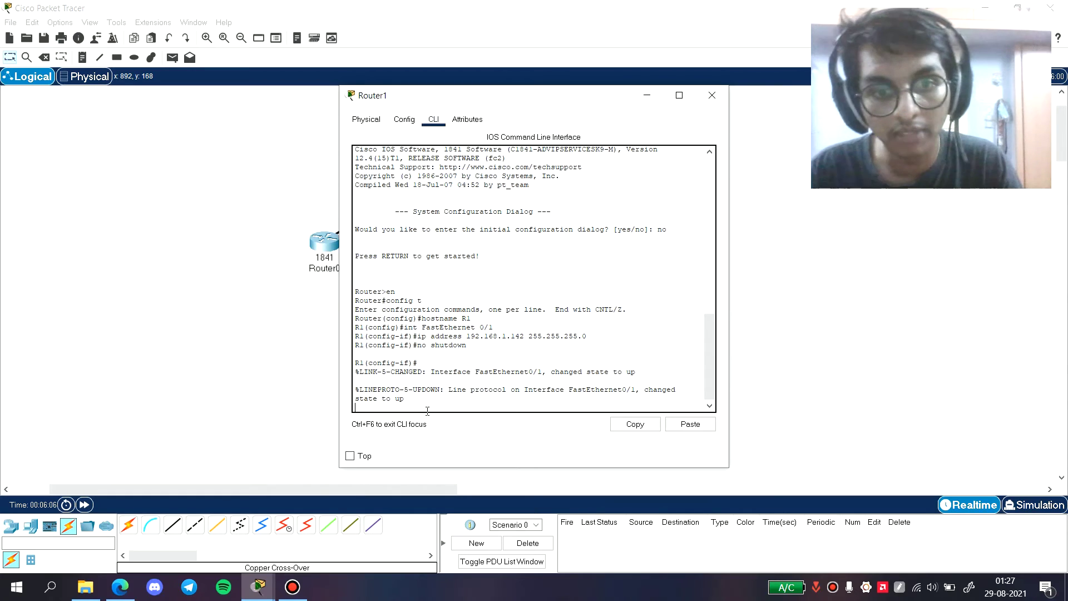
pyautogui.click(714, 95)
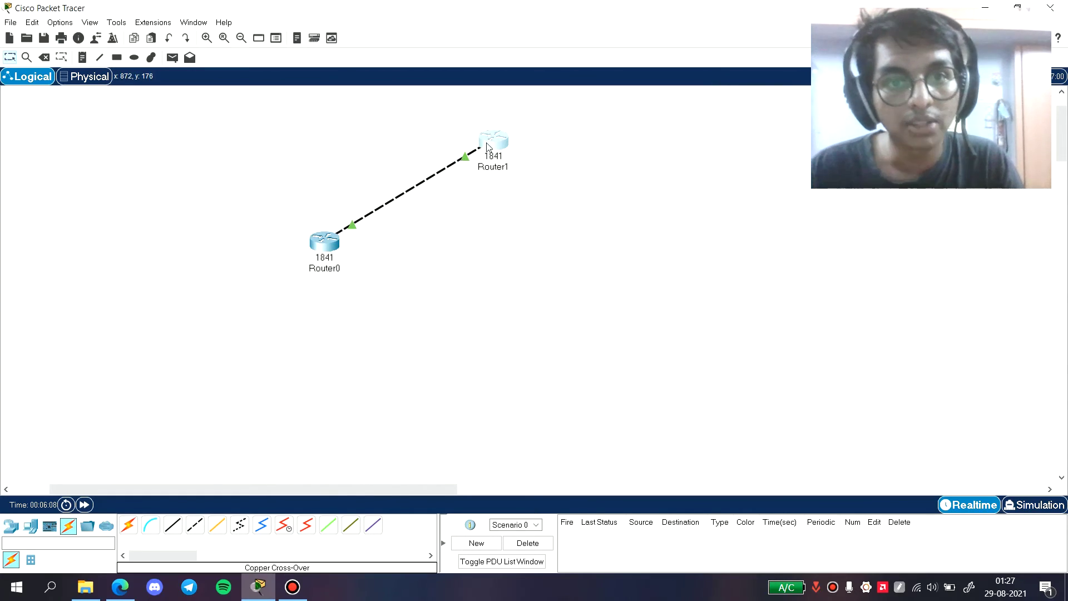
# Add a PC to the left of Router0 and reposition both routers to make room for it
pyautogui.moveTo(487, 146); pyautogui.dragTo(518, 150)
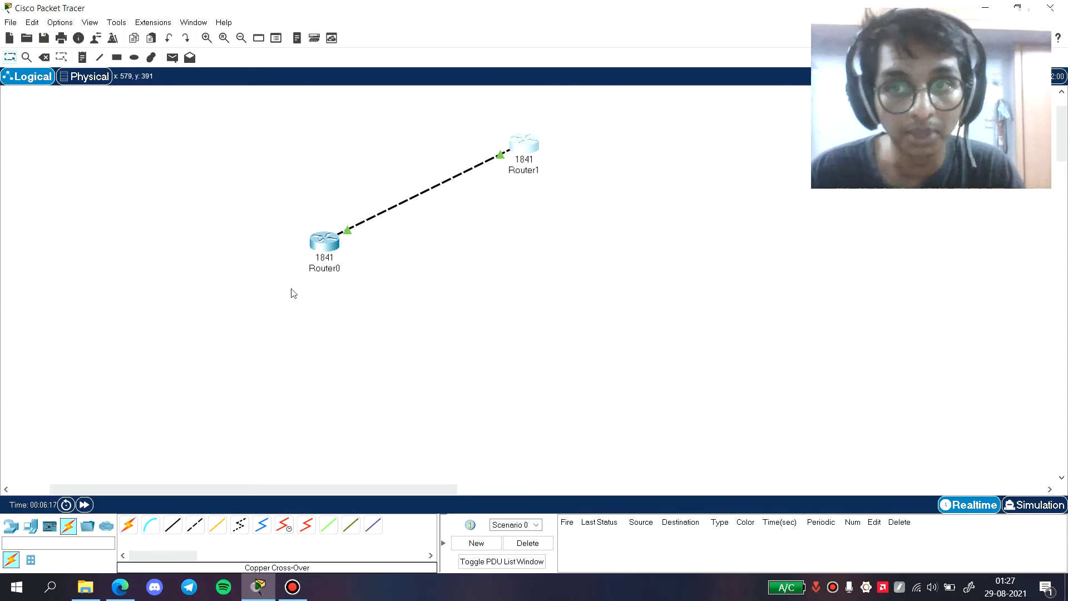
pyautogui.click(11, 524)
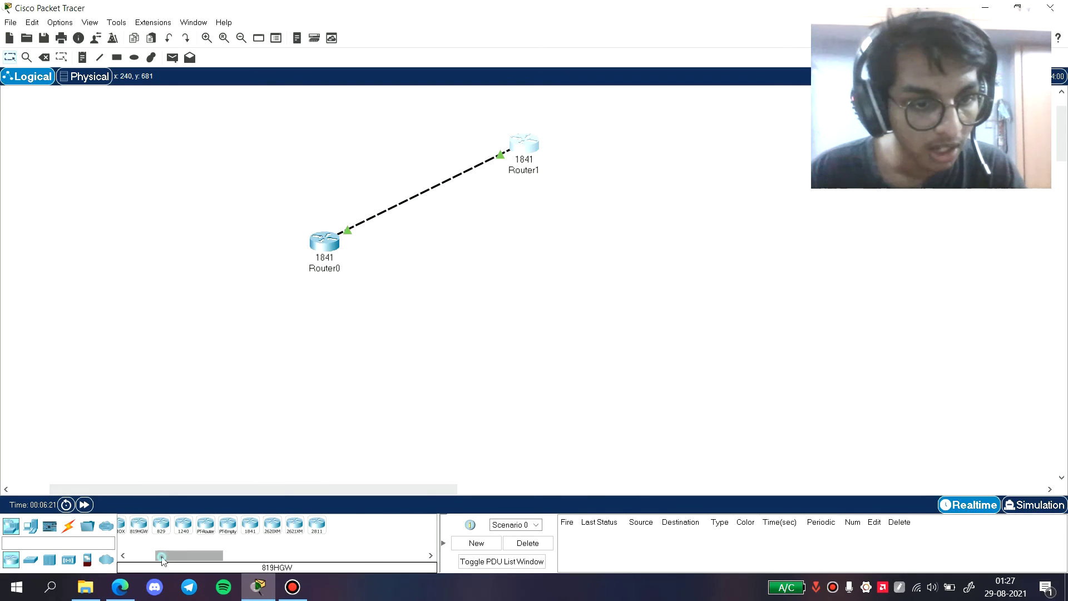
pyautogui.moveTo(175, 555); pyautogui.dragTo(249, 255)
pyautogui.click(31, 526)
pyautogui.moveTo(327, 245); pyautogui.dragTo(385, 257)
pyautogui.moveTo(219, 262); pyautogui.dragTo(241, 250)
# Connect PC0's RS 232 port to Router0 with a console cable
pyautogui.click(68, 526)
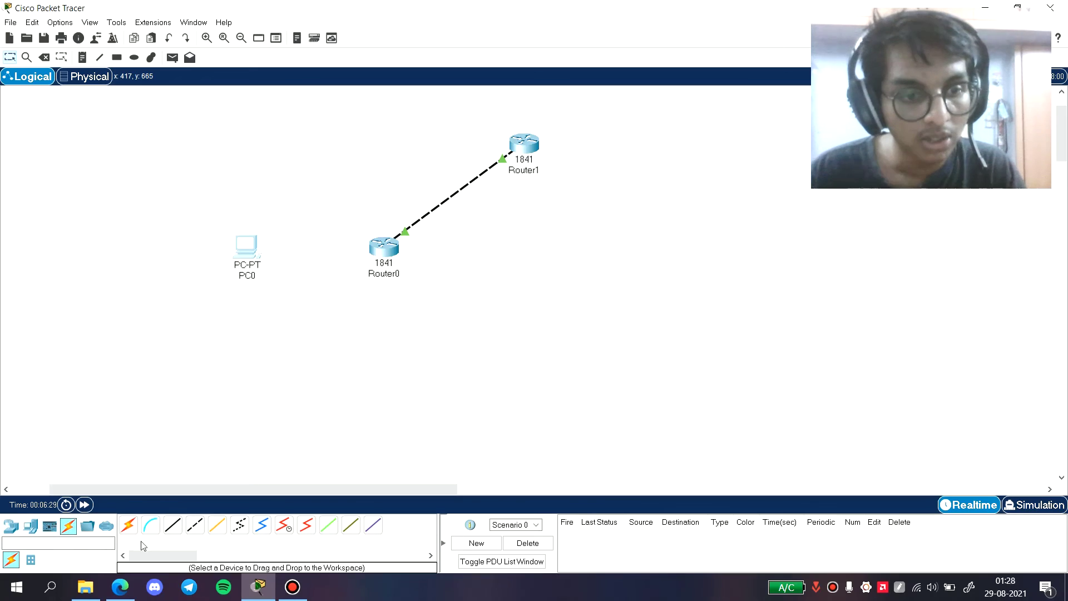
pyautogui.click(151, 529)
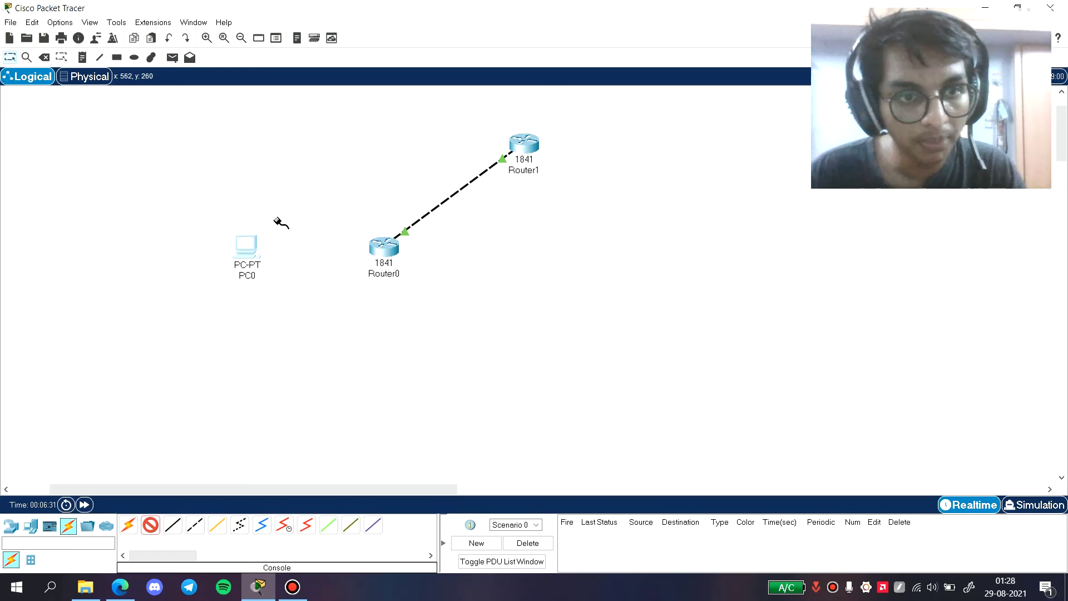
pyautogui.click(248, 252)
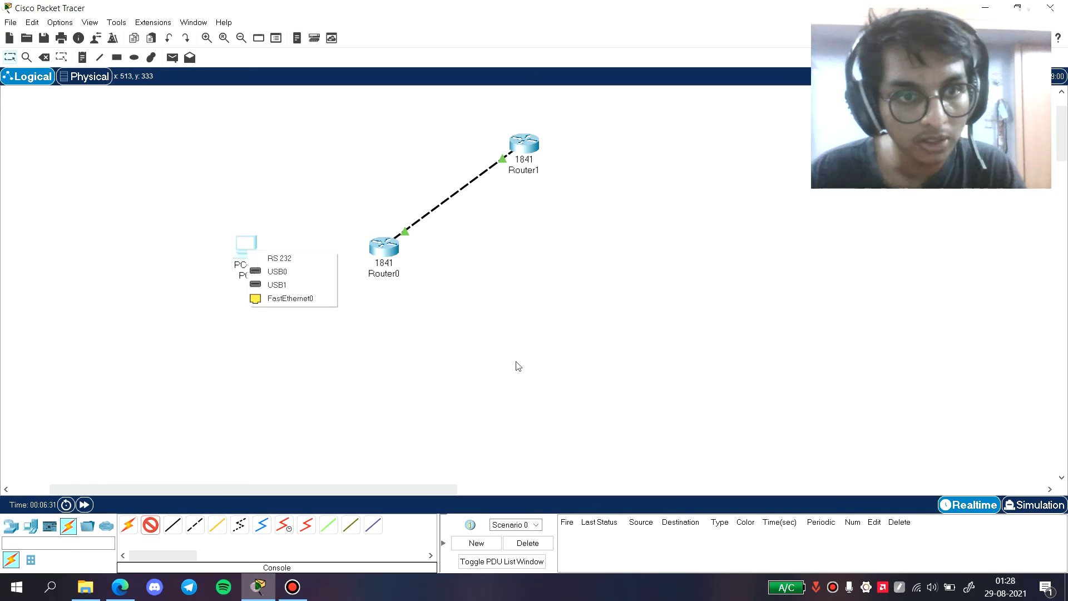
pyautogui.click(284, 262)
pyautogui.click(395, 251)
pyautogui.click(474, 269)
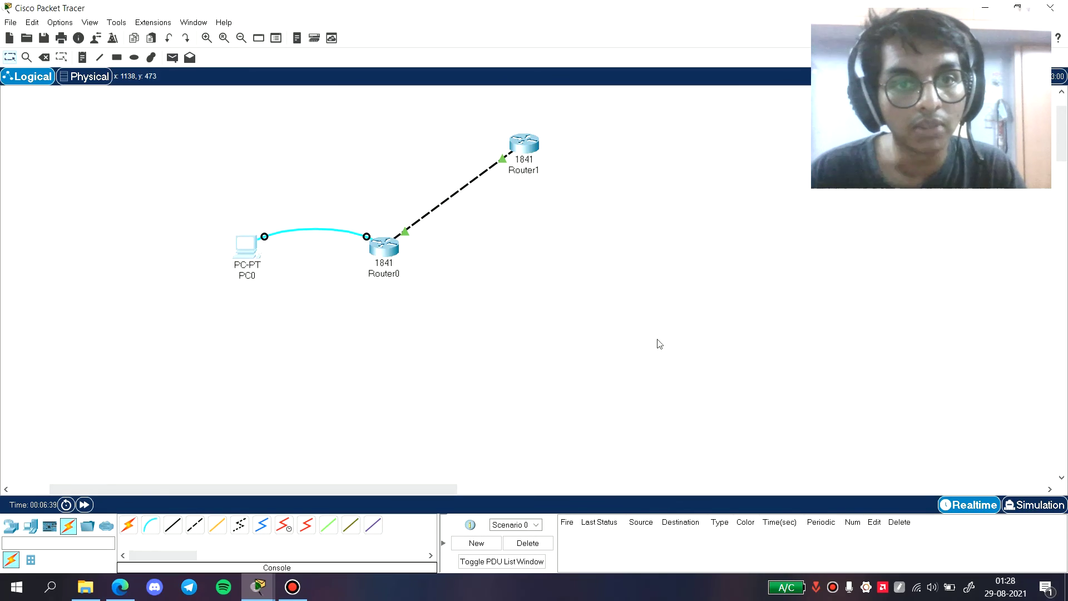
# Open a terminal session from PC0 to Router0, accepting the default port configuration
pyautogui.moveTo(259, 587)
pyautogui.click(314, 530)
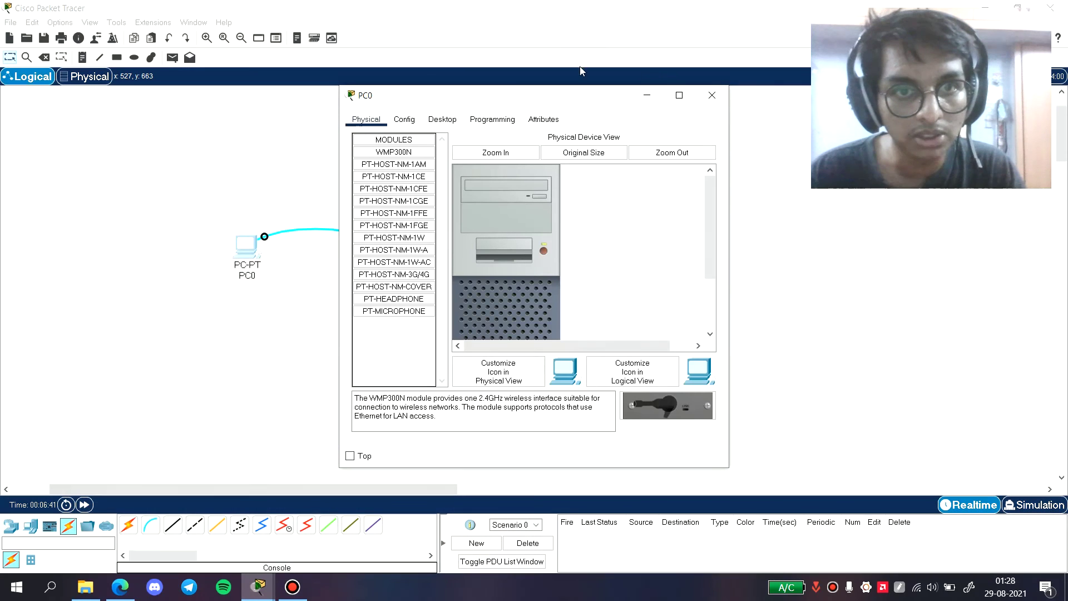
pyautogui.moveTo(383, 100); pyautogui.dragTo(415, 87)
pyautogui.click(513, 109)
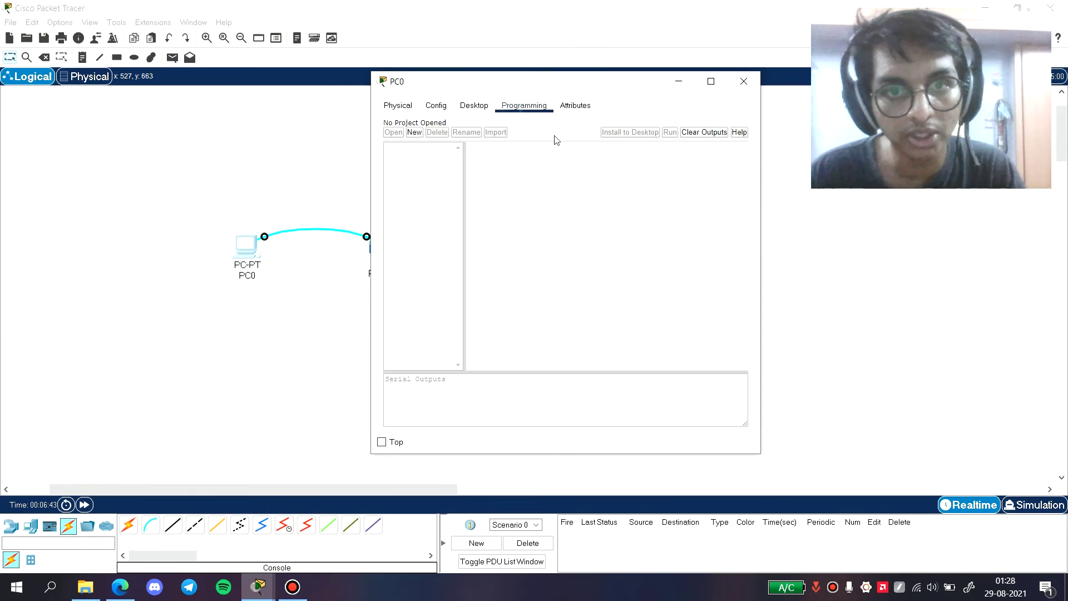
pyautogui.click(475, 106)
pyautogui.click(560, 149)
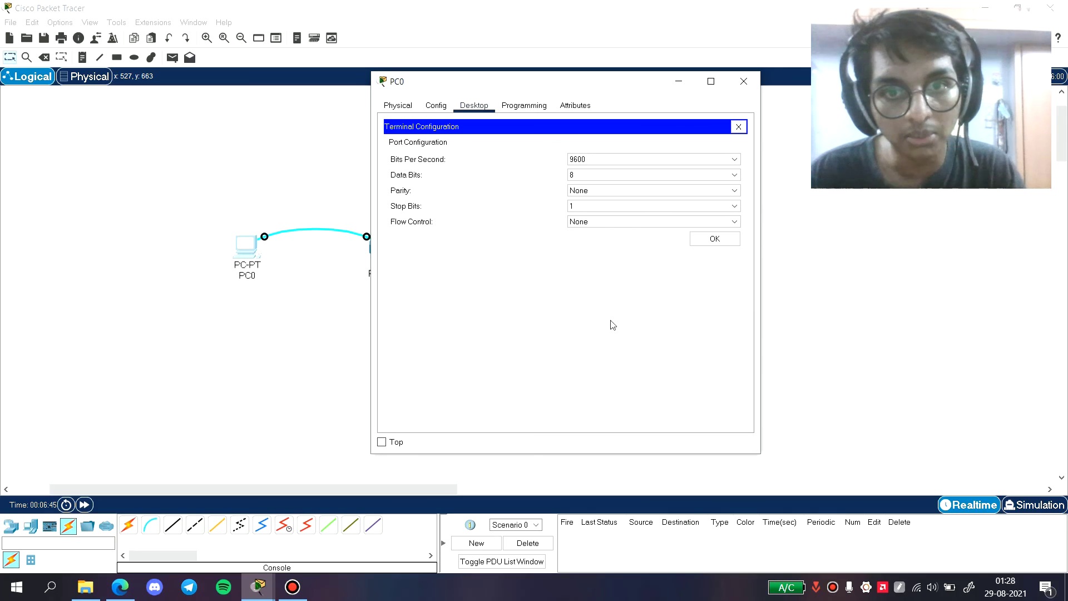
pyautogui.click(715, 239)
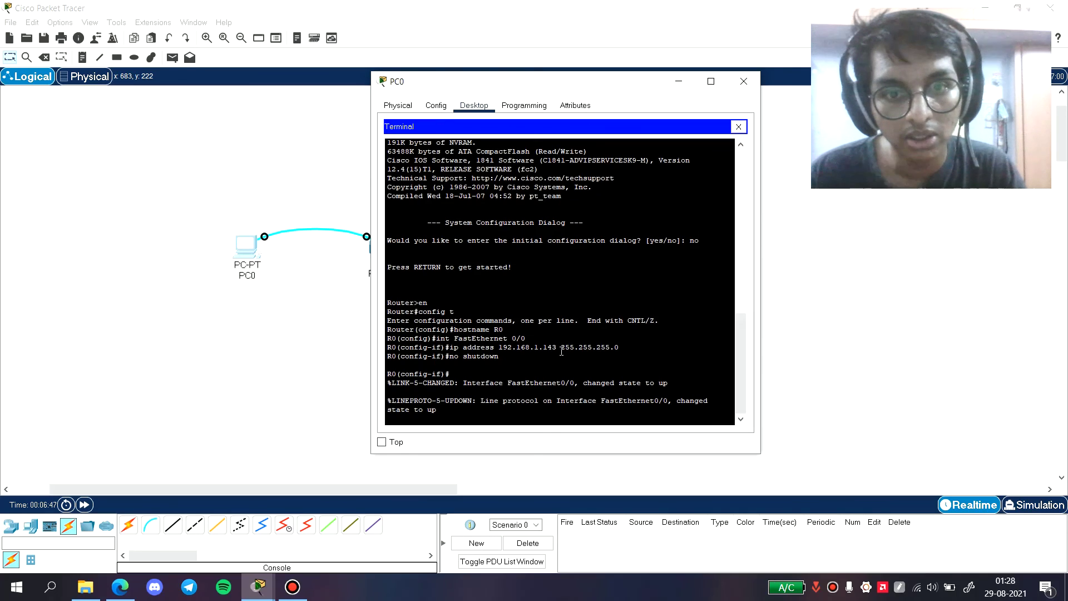
# Review Router0's configuration commands in PC0's terminal, then close the PC window
pyautogui.scroll(9, 426, 362)
pyautogui.scroll(-10, 438, 341)
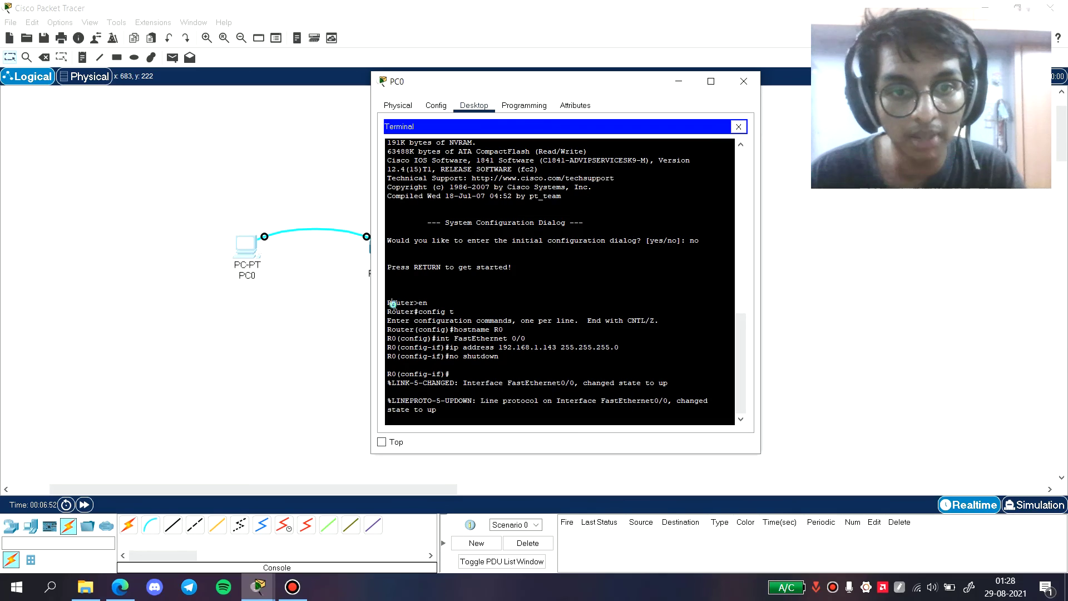
pyautogui.moveTo(393, 303); pyautogui.dragTo(389, 391)
pyautogui.click(437, 292)
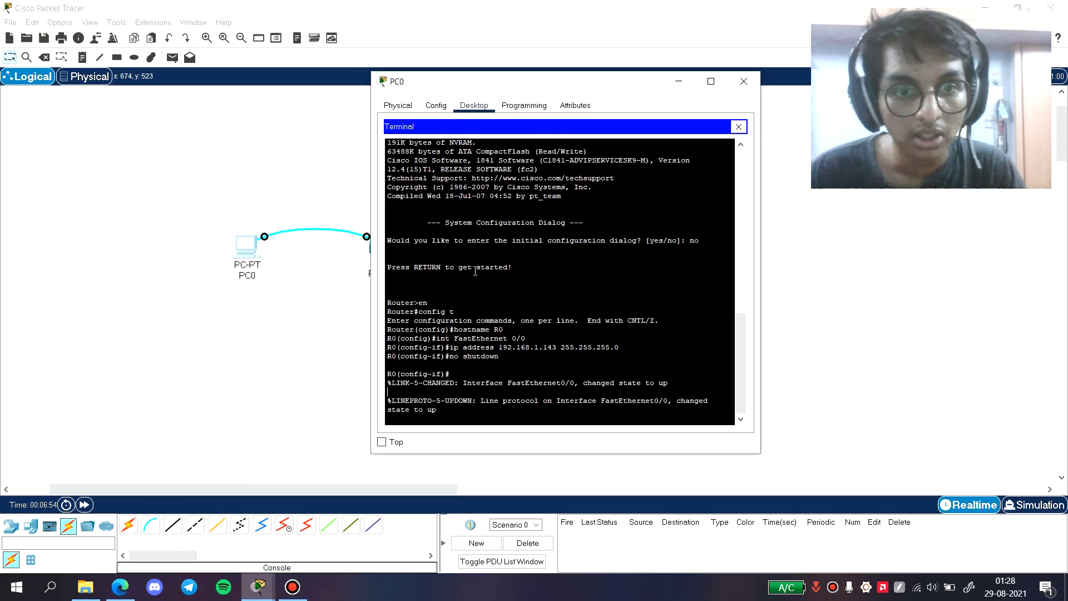
pyautogui.moveTo(488, 85); pyautogui.dragTo(527, 83)
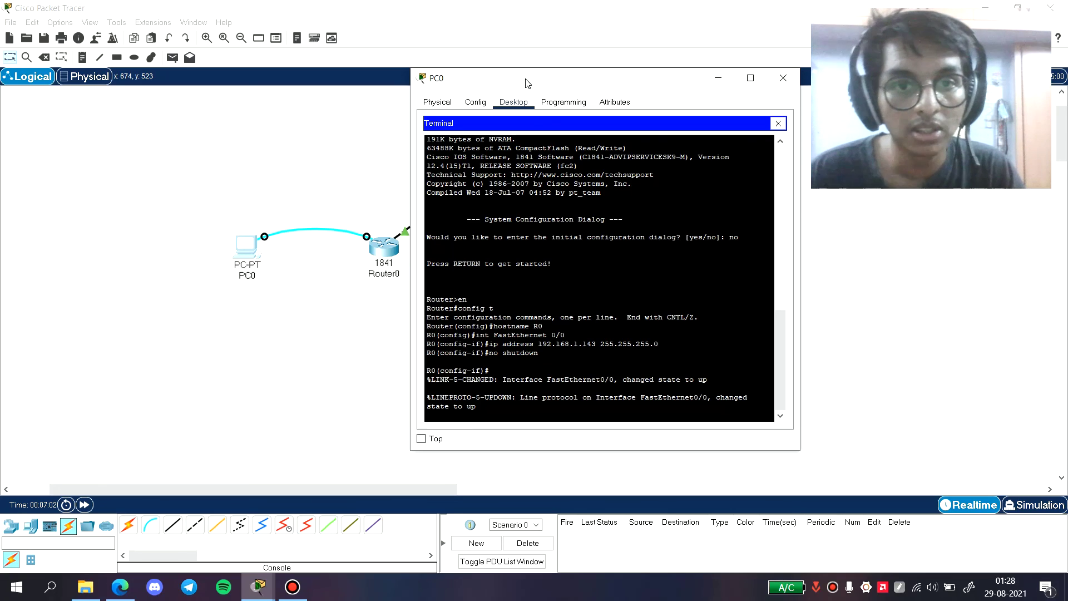
pyautogui.moveTo(528, 83); pyautogui.dragTo(391, 101)
pyautogui.click(646, 109)
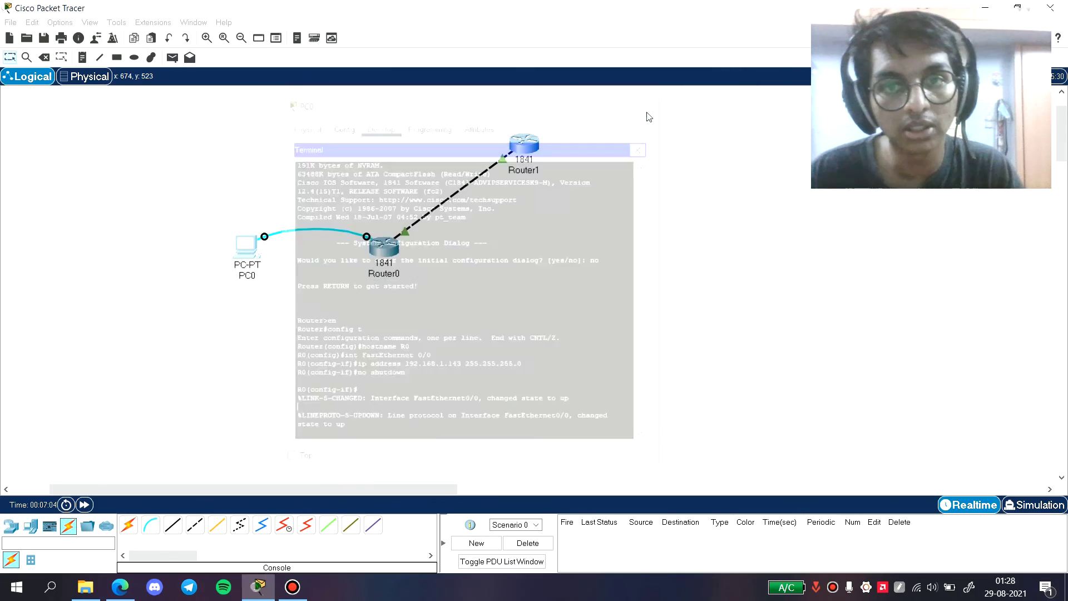
pyautogui.moveTo(540, 140)
pyautogui.mouseDown()
pyautogui.moveTo(541, 158)
pyautogui.moveTo(535, 143)
pyautogui.mouseUp()
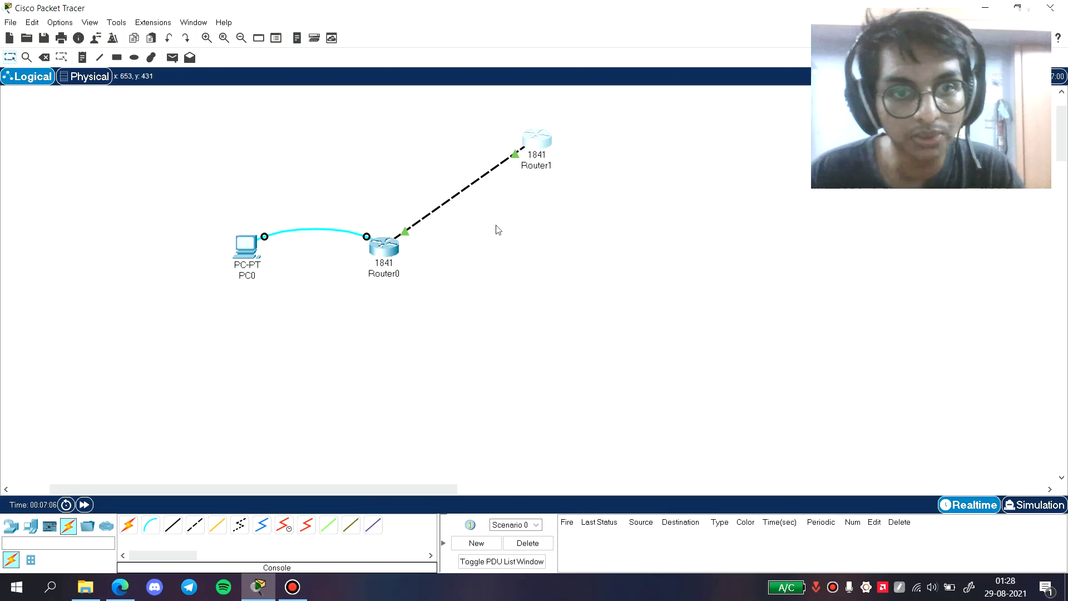